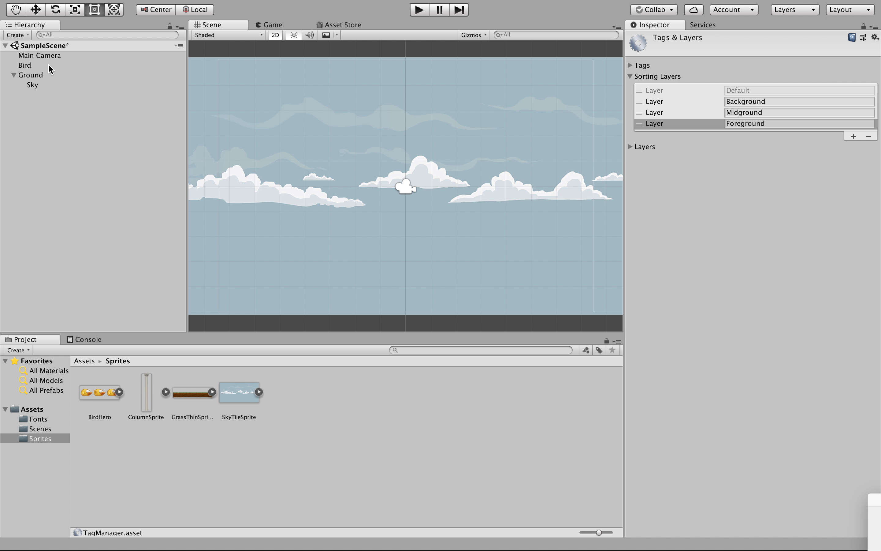
# Assign the Bird sprite to the Foreground sorting layer and check it in the Game view.
pyautogui.click(27, 68)
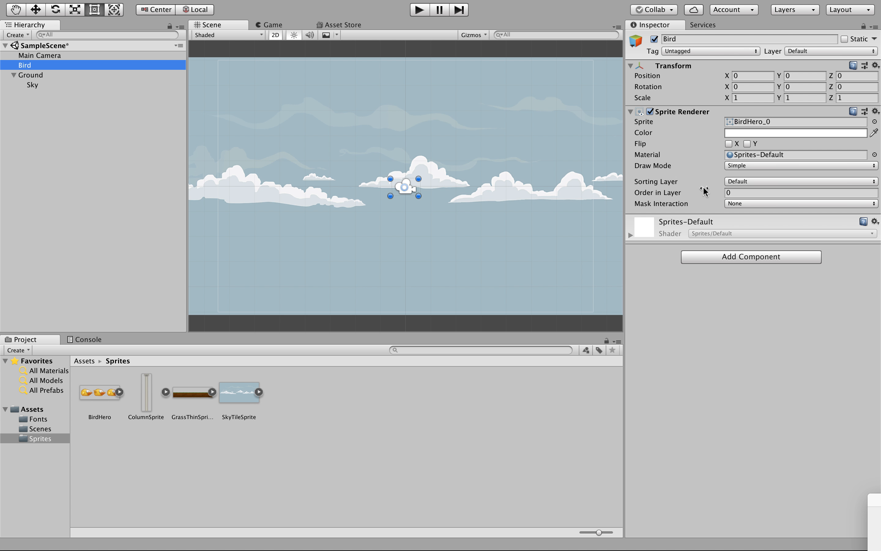
pyautogui.click(735, 182)
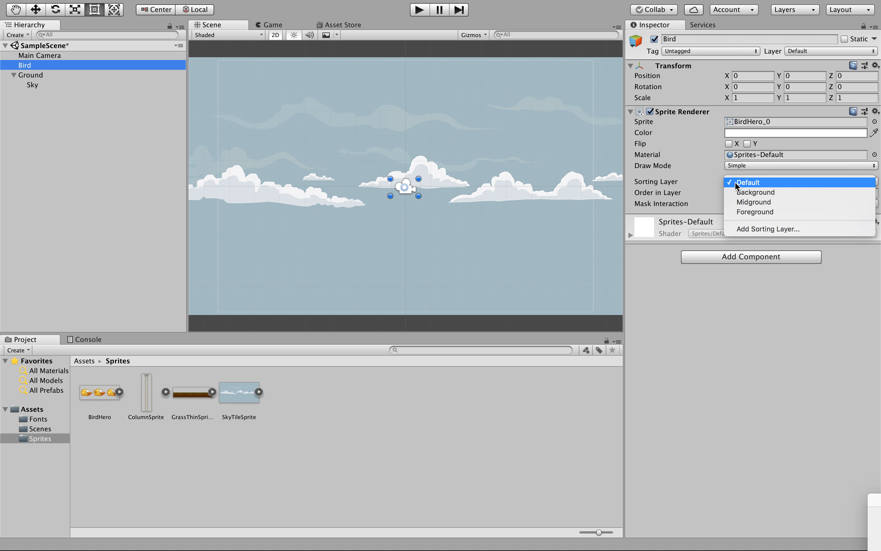
pyautogui.click(741, 210)
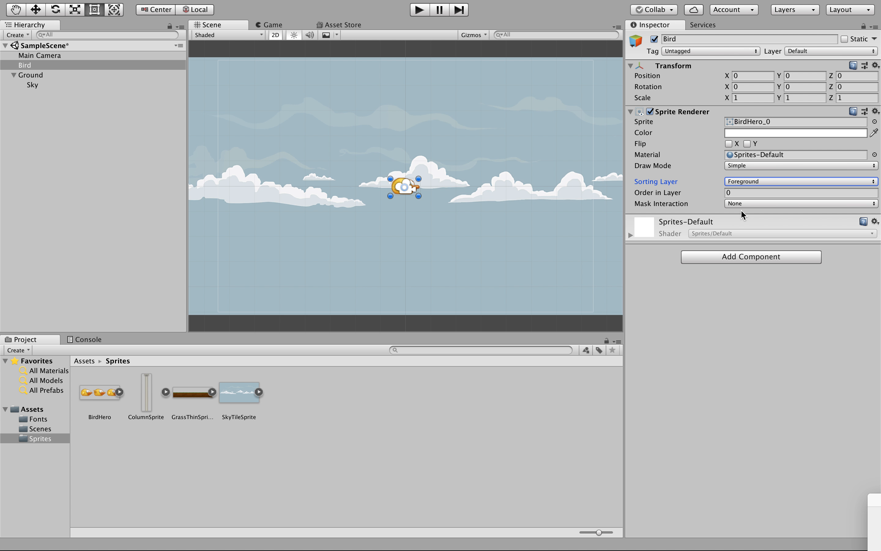
pyautogui.click(279, 23)
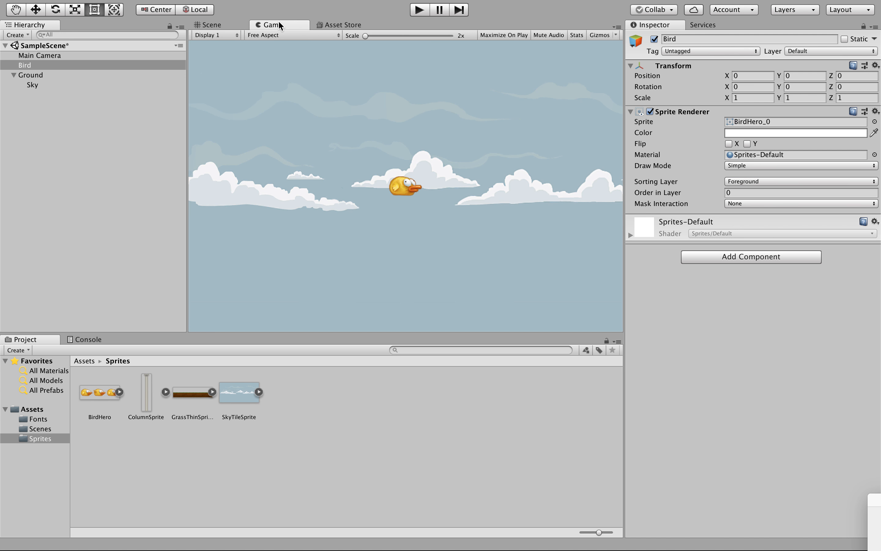
pyautogui.click(217, 23)
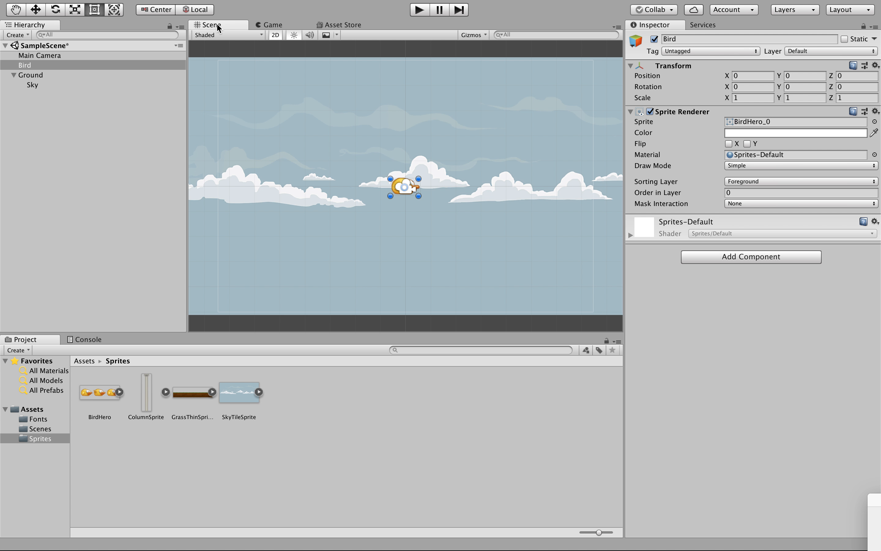
# Assign the Ground sprite to the Foreground sorting layer.
pyautogui.click(35, 76)
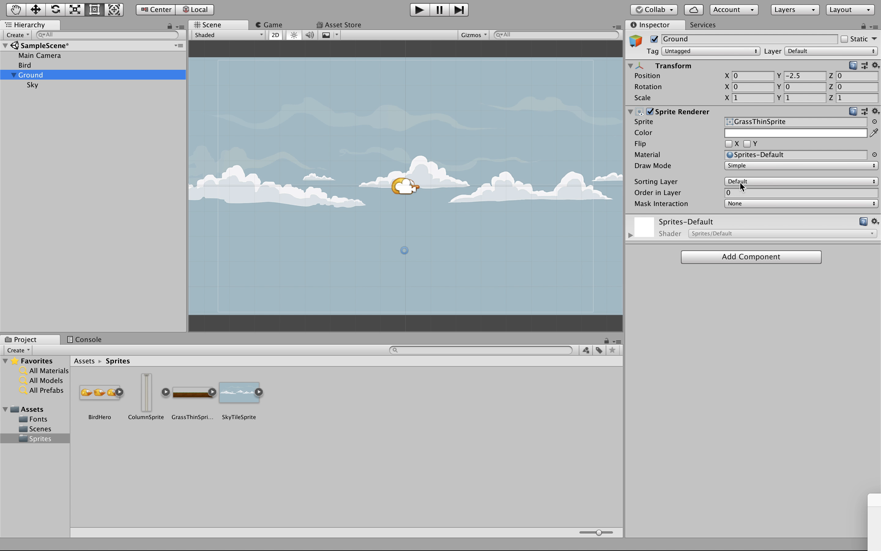
pyautogui.click(753, 181)
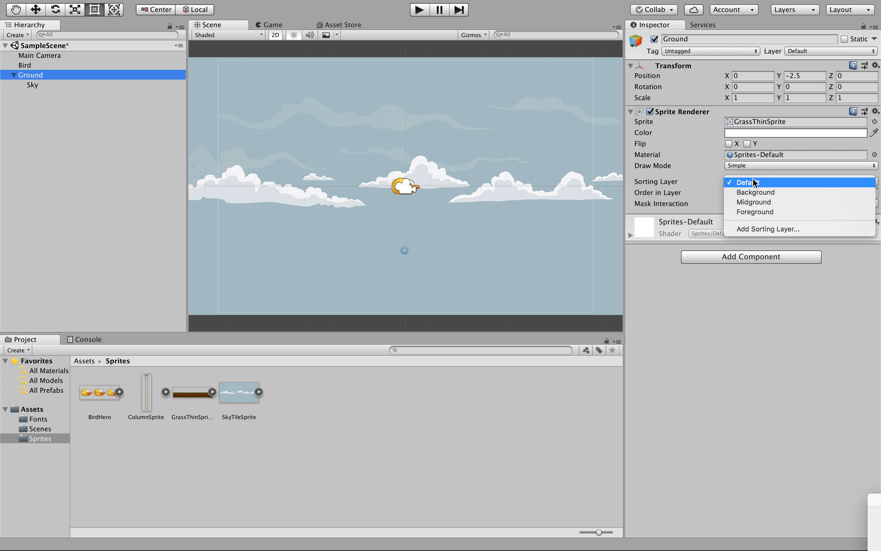
pyautogui.click(759, 211)
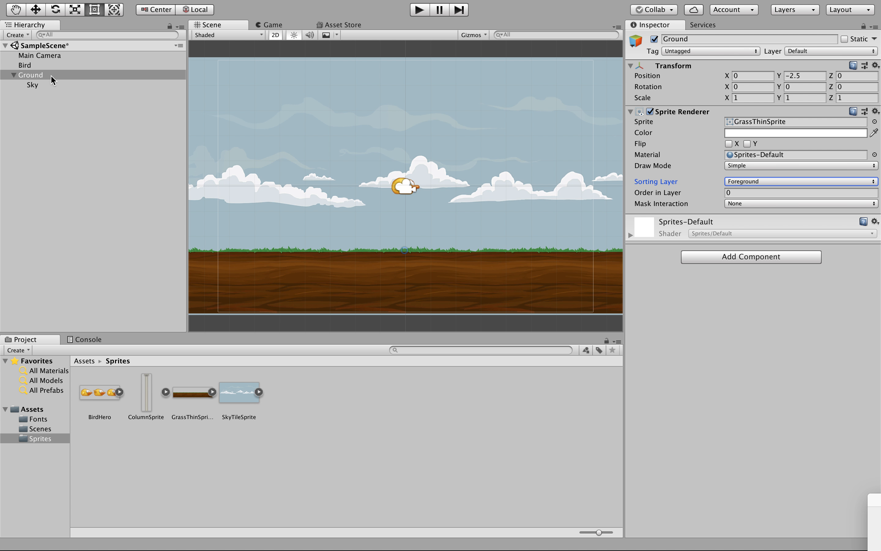
# Assign the Sky sprite under Ground to the Background sorting layer.
pyautogui.click(41, 84)
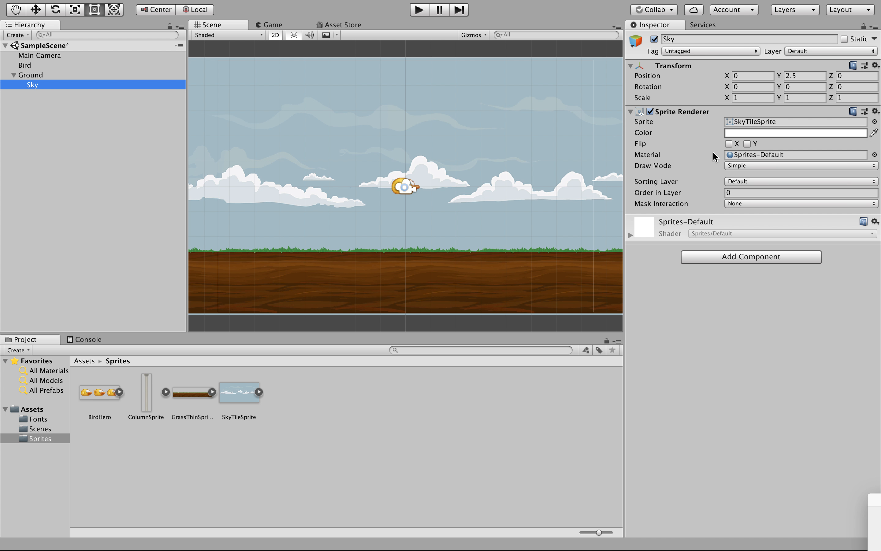
pyautogui.click(743, 181)
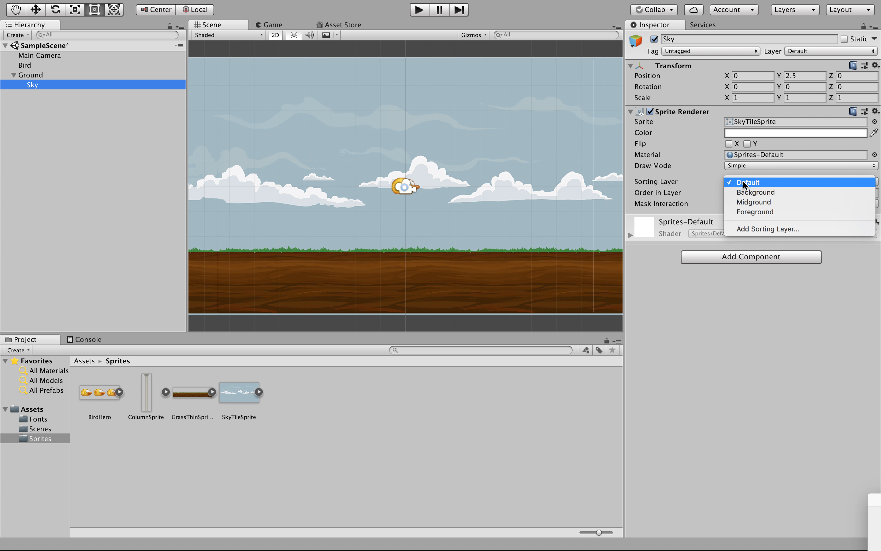
pyautogui.click(770, 192)
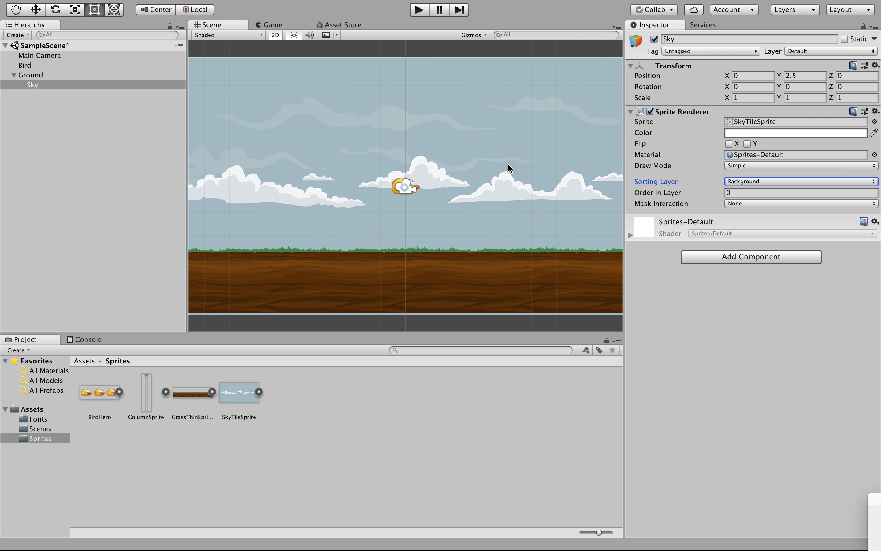
pyautogui.click(754, 182)
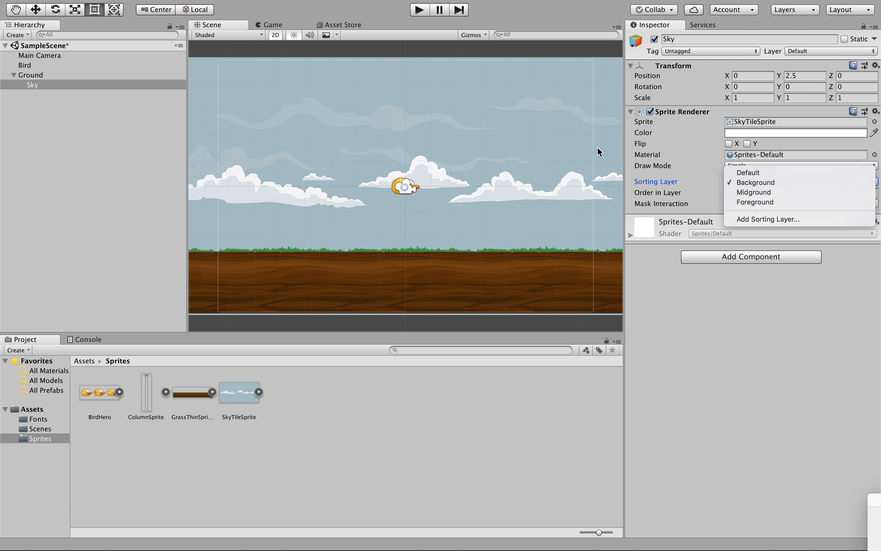
pyautogui.click(62, 79)
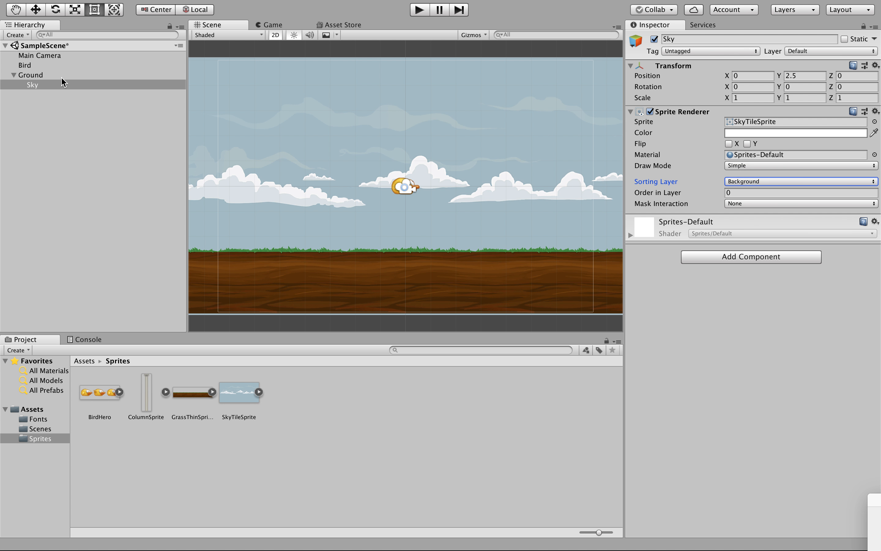
# Review the sorting layers of Bird, Ground and Sky, and test-run the game twice.
pyautogui.click(24, 66)
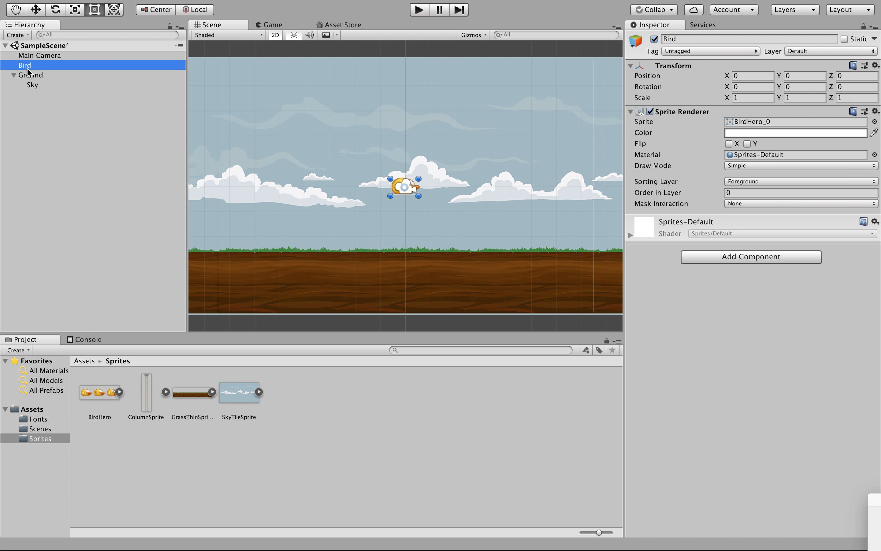
pyautogui.click(32, 76)
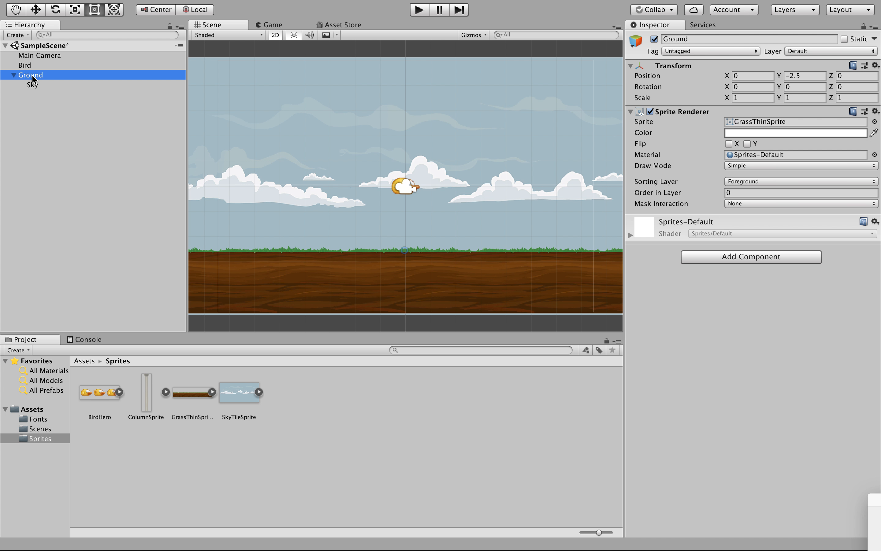
pyautogui.click(33, 84)
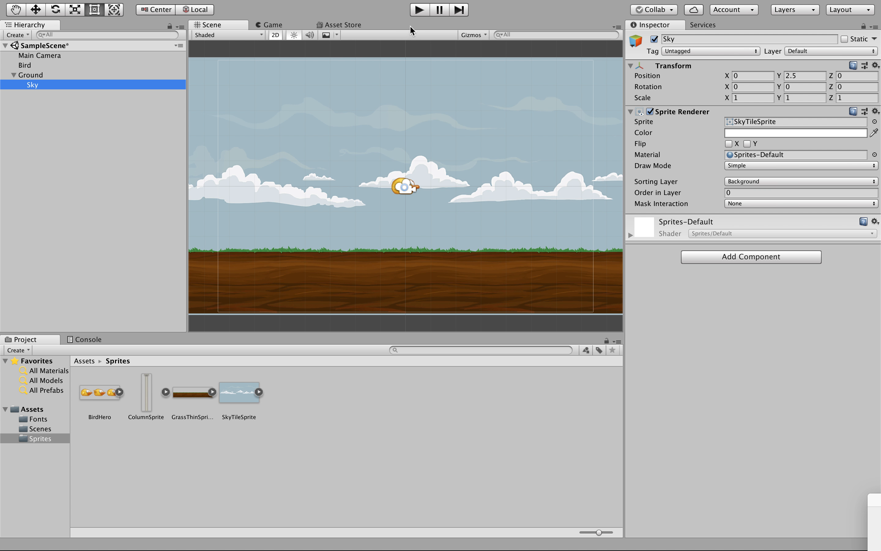
pyautogui.click(421, 11)
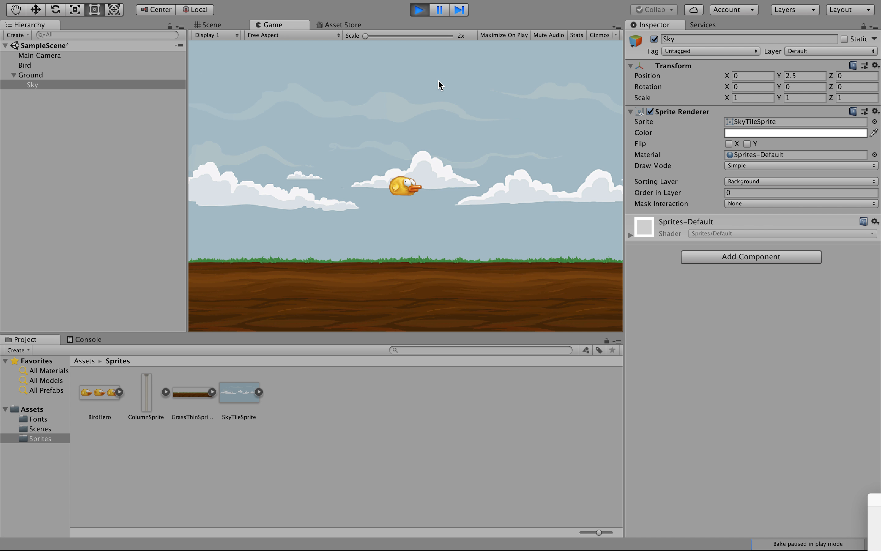
pyautogui.click(421, 12)
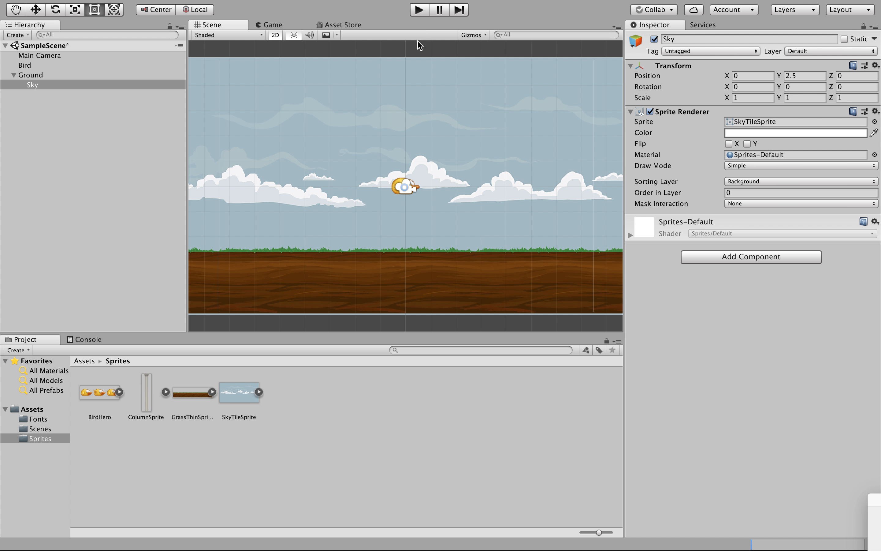
pyautogui.click(420, 10)
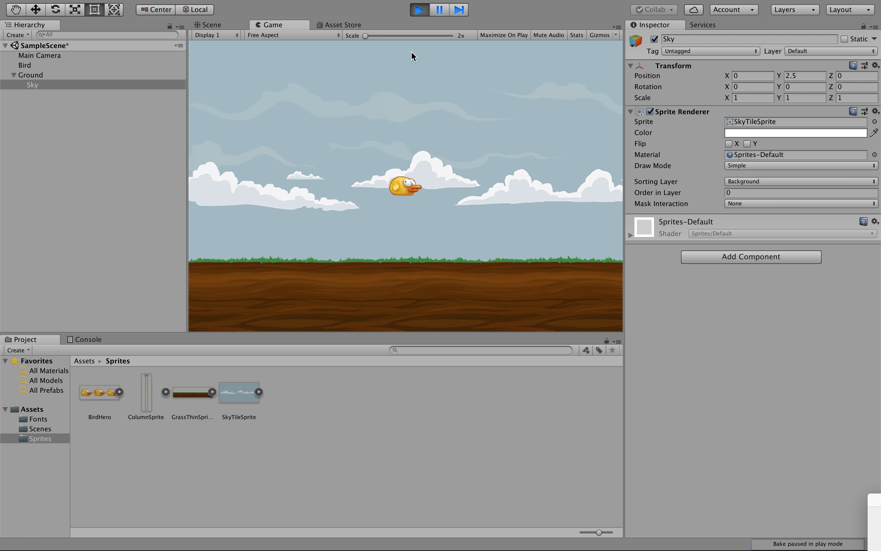
pyautogui.click(419, 11)
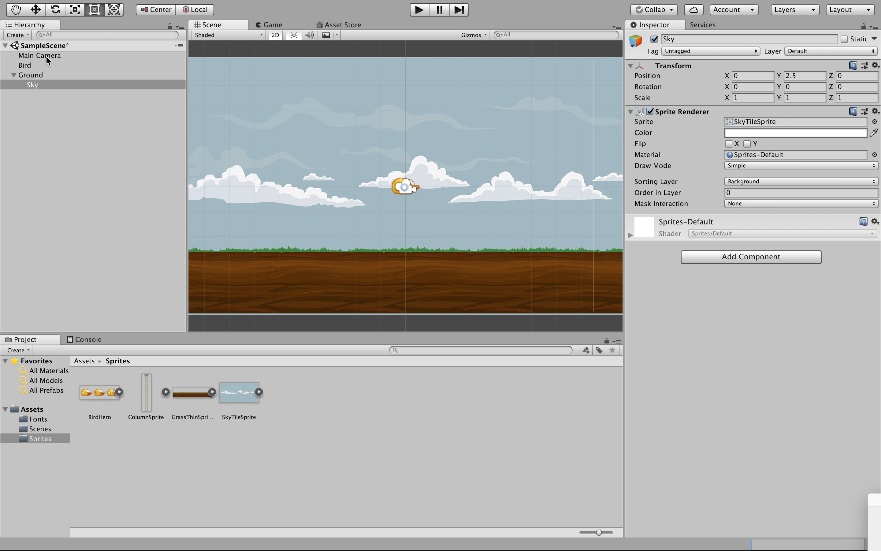
# Add a Rigidbody 2D component to the Bird and test-run the game to see how it falls.
pyautogui.click(25, 67)
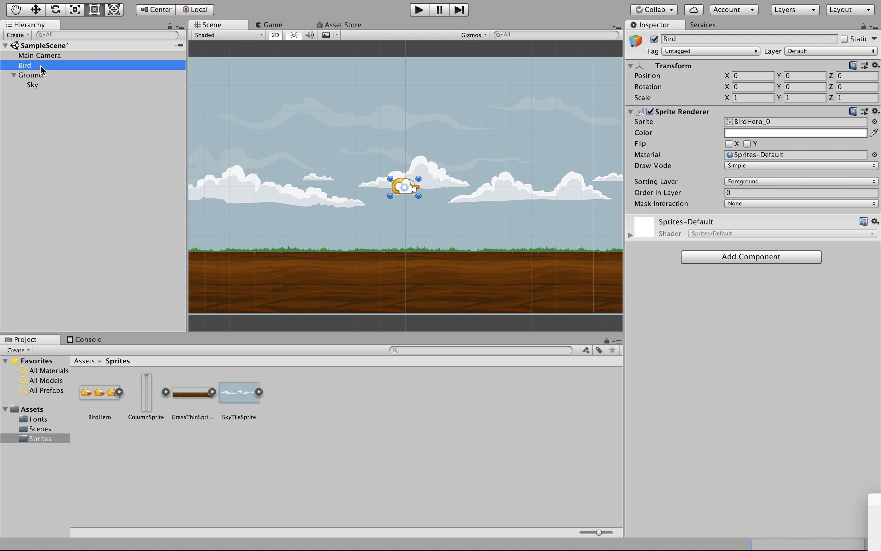
pyautogui.click(26, 67)
pyautogui.click(755, 255)
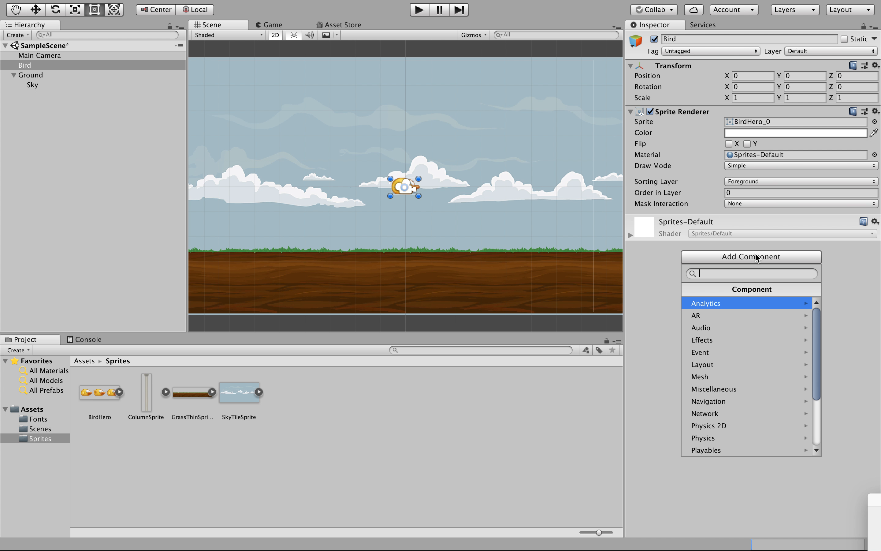
pyautogui.click(757, 427)
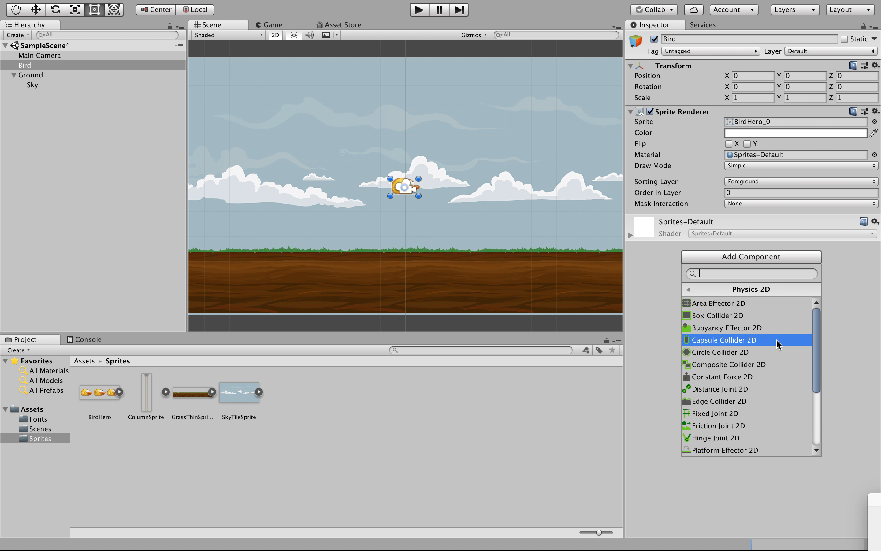
pyautogui.scroll(-5, 778, 345)
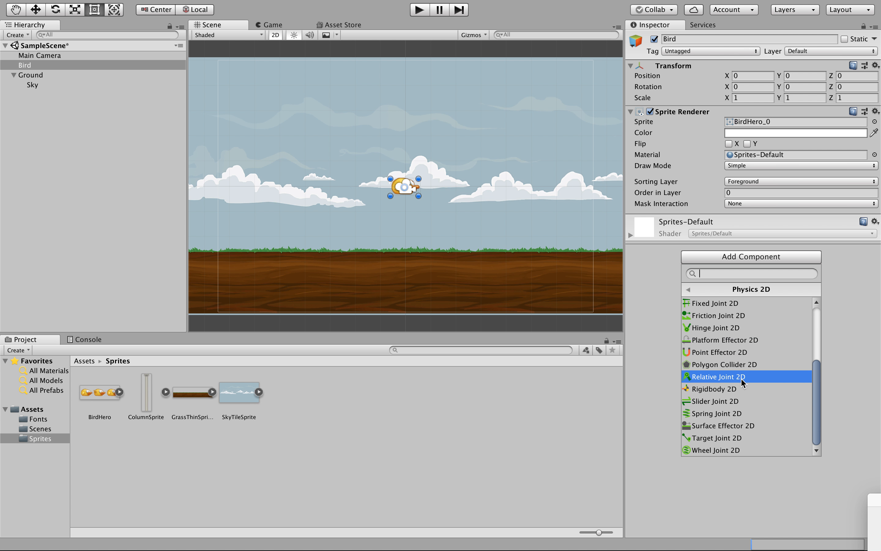
pyautogui.click(749, 394)
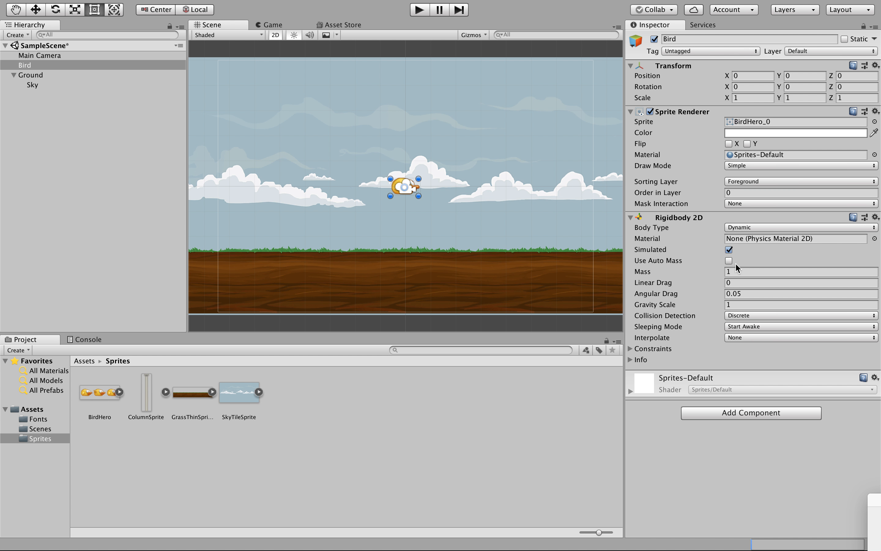
pyautogui.click(419, 9)
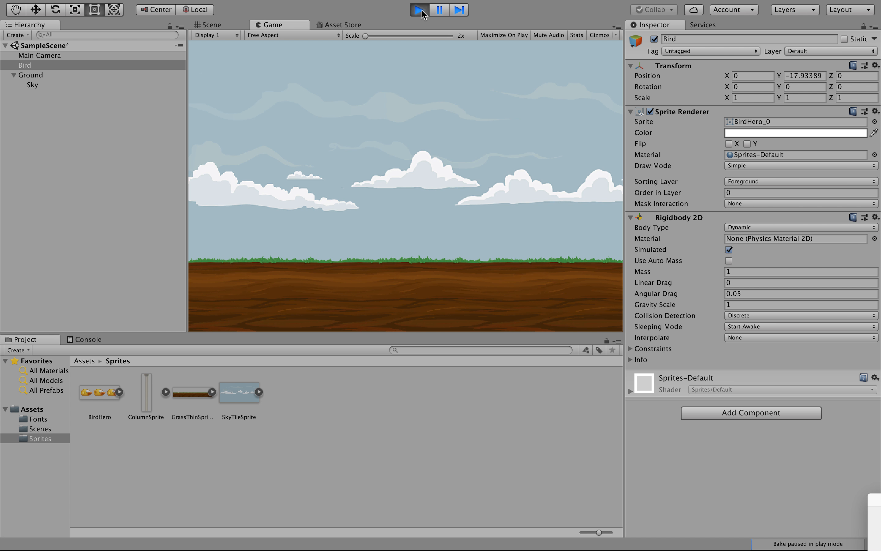
pyautogui.click(420, 10)
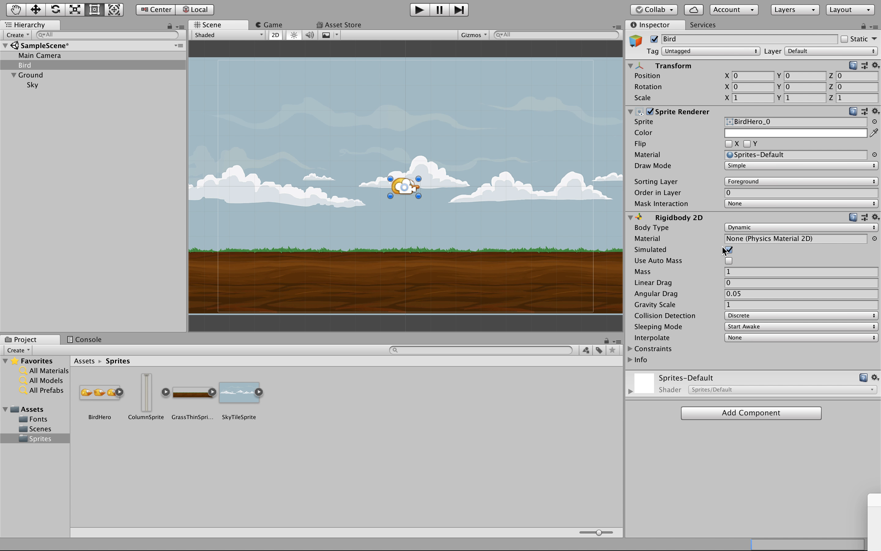
# Set the Gravity Scale of the Bird's Rigidbody 2D to 10 and test-run the game.
pyautogui.click(737, 304)
pyautogui.write('10')
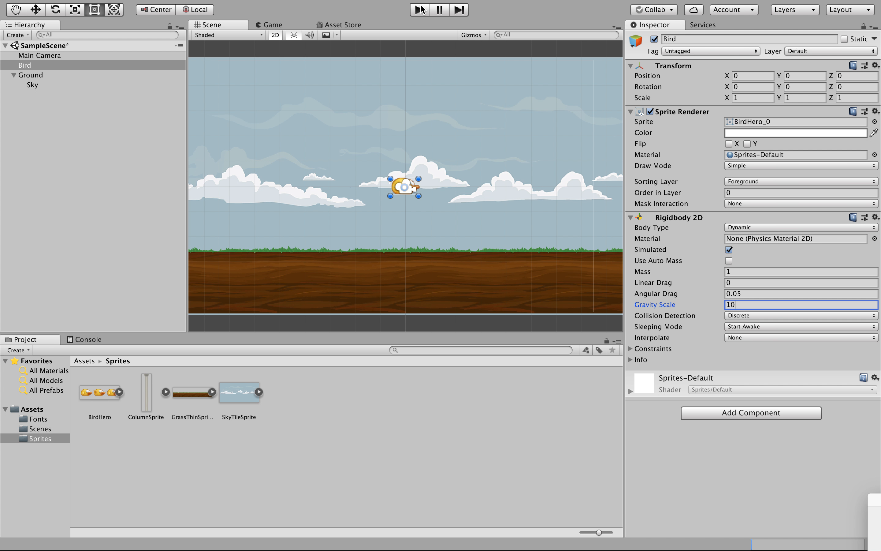
pyautogui.click(783, 292)
pyautogui.click(770, 304)
pyautogui.click(422, 13)
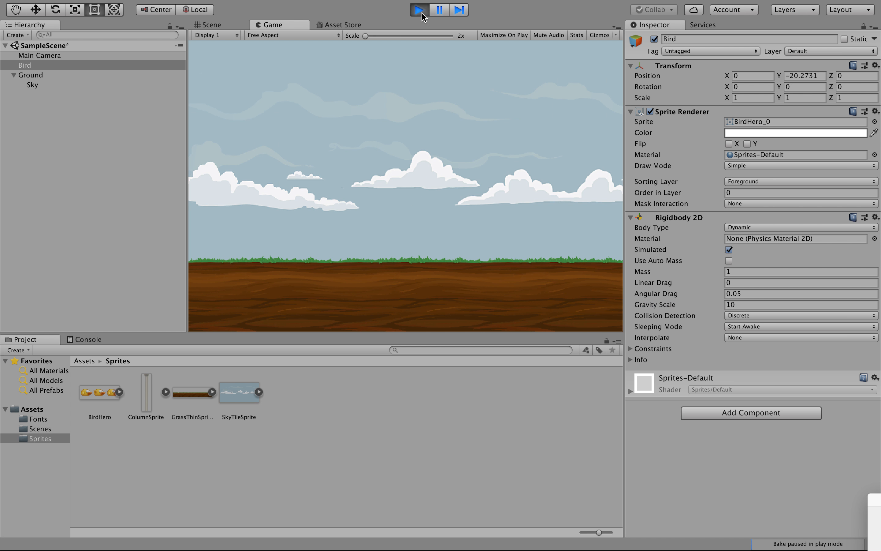
pyautogui.click(420, 10)
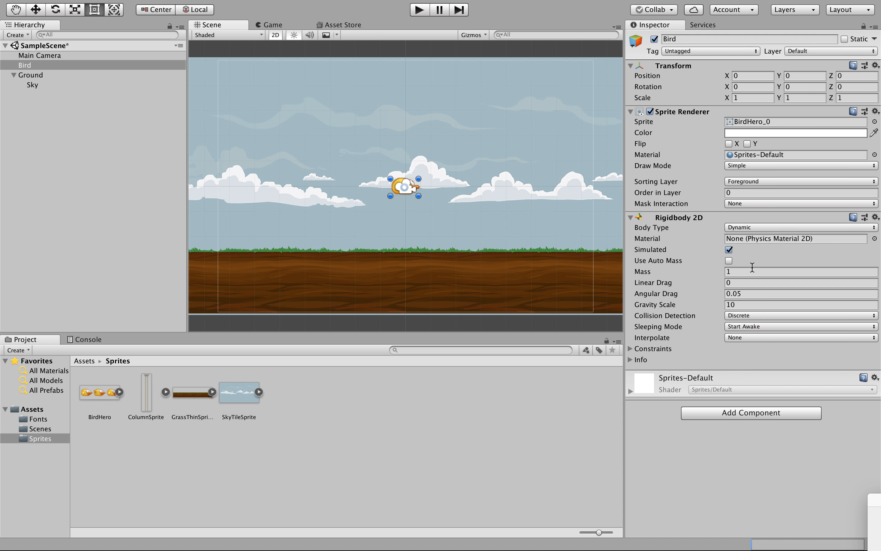
# Set the Bird's Gravity Scale to 1 and collapse its Rigidbody 2D component.
pyautogui.click(749, 304)
pyautogui.write('0')
pyautogui.press('BackSpace')
pyautogui.write('1')
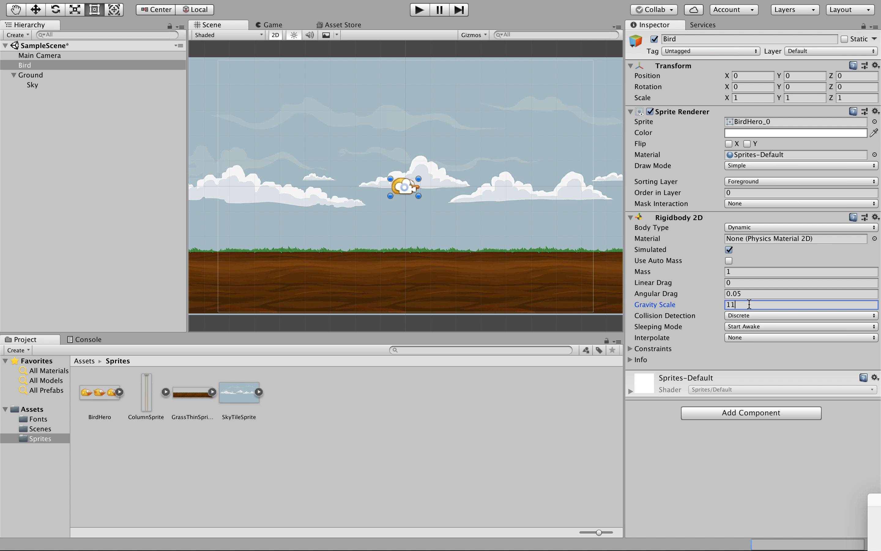
pyautogui.press('BackSpace')
pyautogui.click(775, 273)
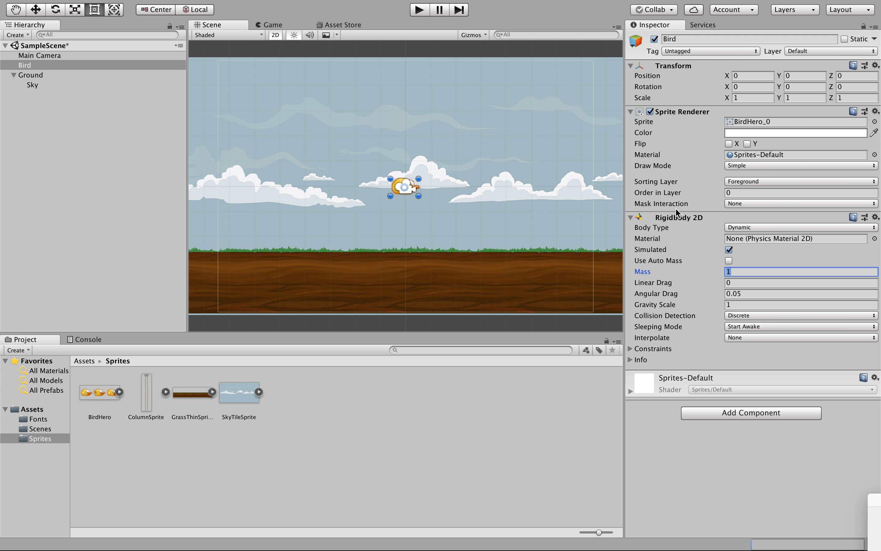
pyautogui.click(631, 218)
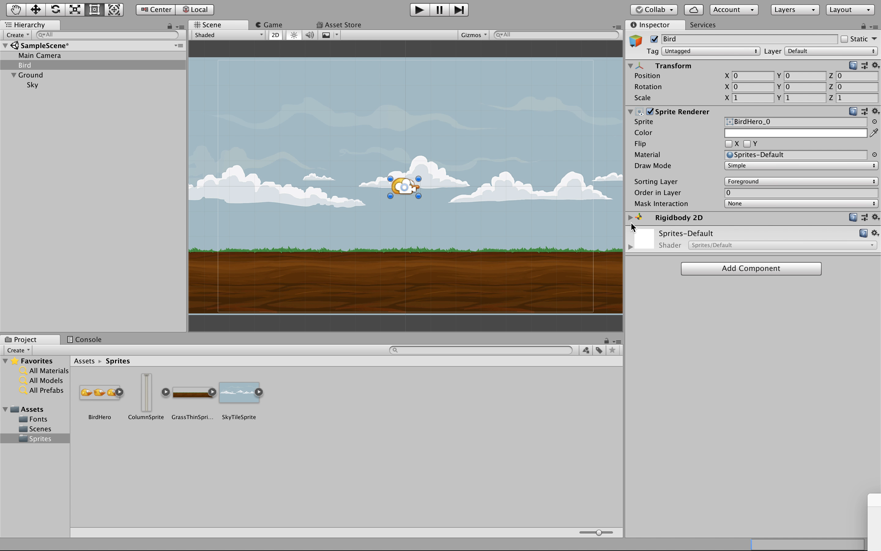
pyautogui.click(631, 218)
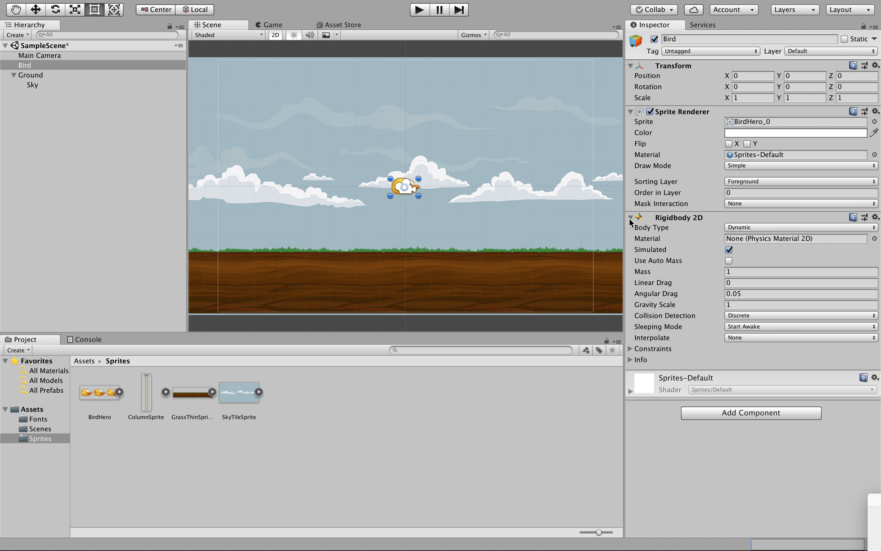
pyautogui.click(630, 218)
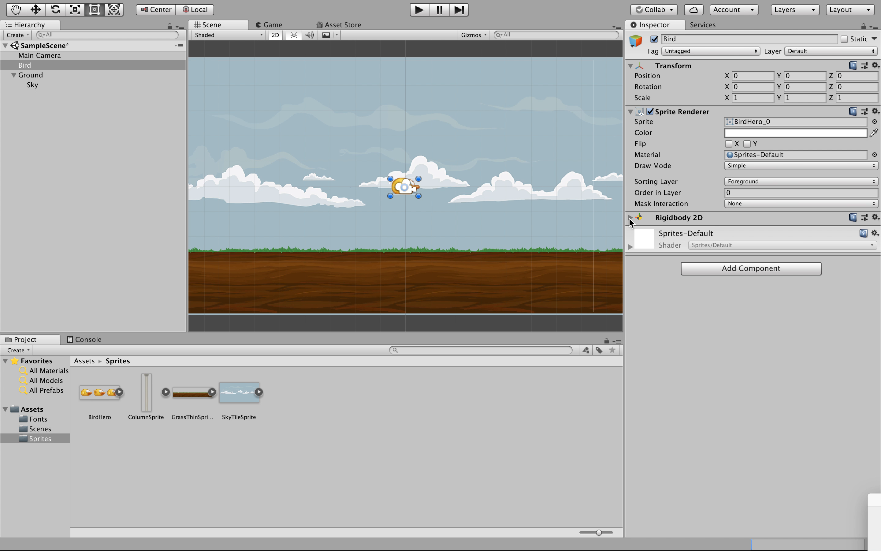
# Collapse the Bird's Transform and Sprite Renderer components and add a Polygon Collider 2D to the Bird.
pyautogui.click(631, 112)
pyautogui.click(632, 67)
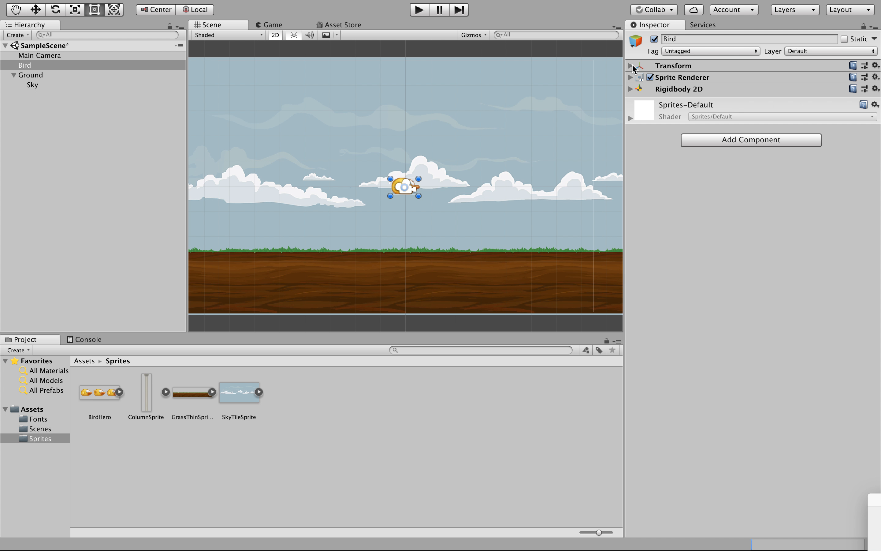
pyautogui.click(630, 78)
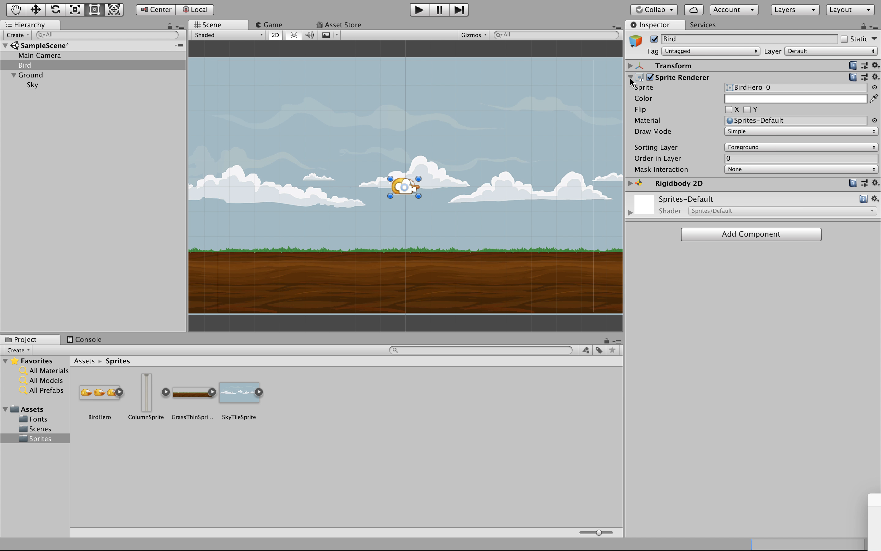
pyautogui.click(630, 78)
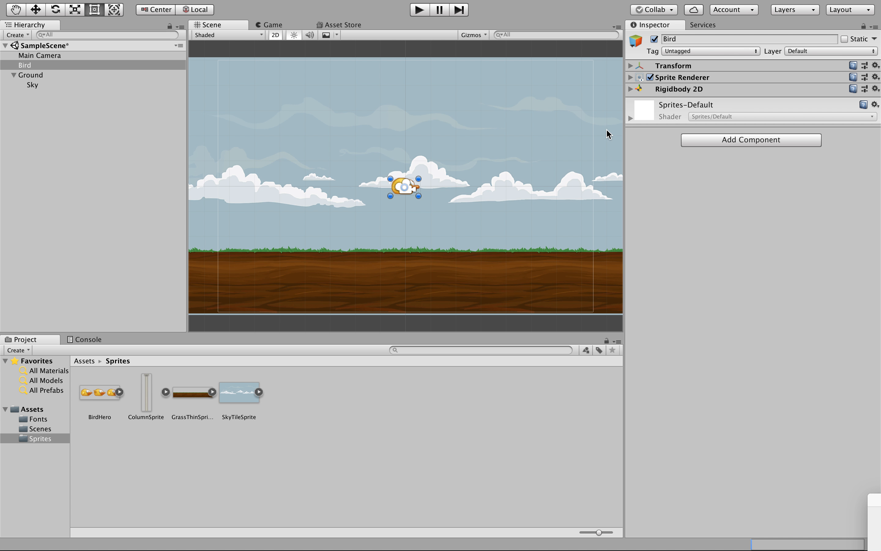
pyautogui.click(766, 143)
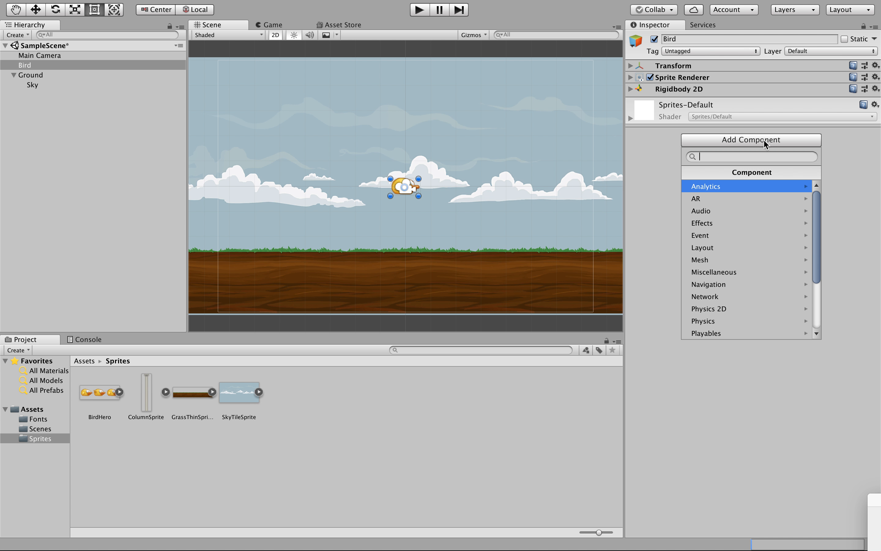
pyautogui.click(732, 311)
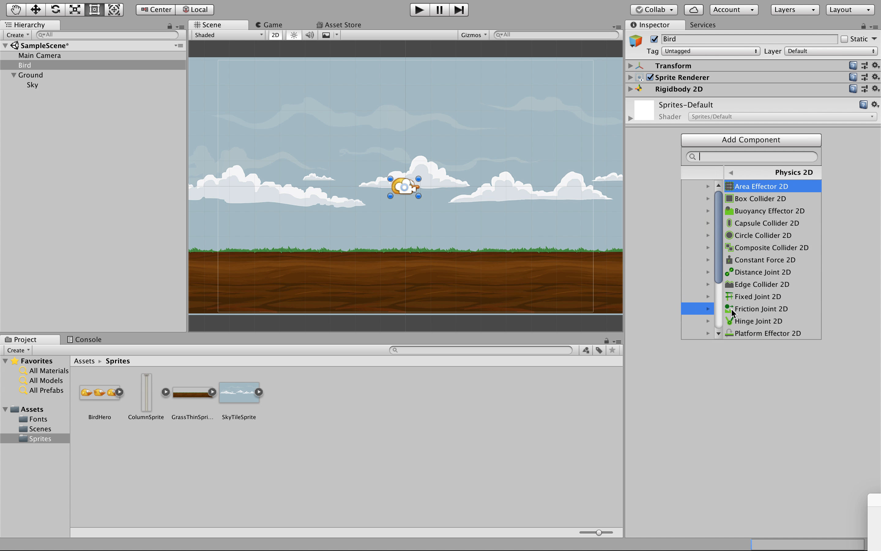
pyautogui.scroll(-3, 744, 288)
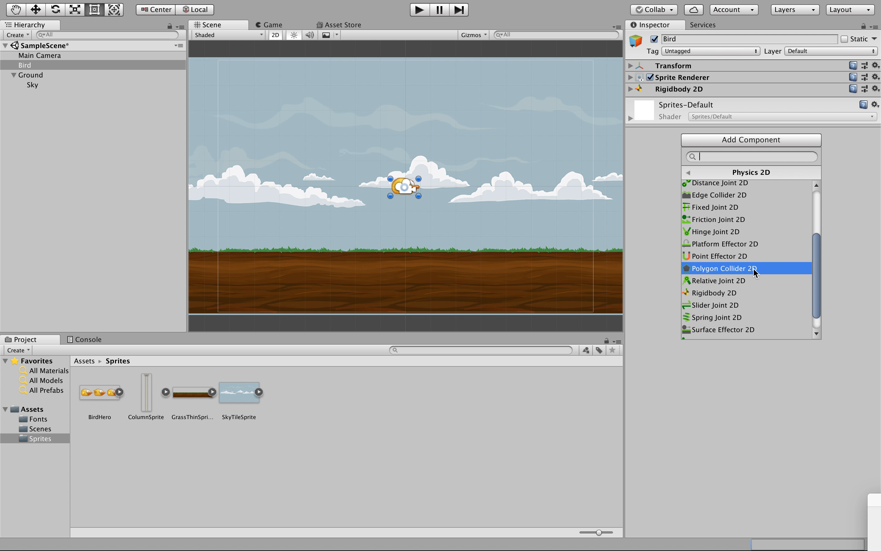
pyautogui.click(691, 269)
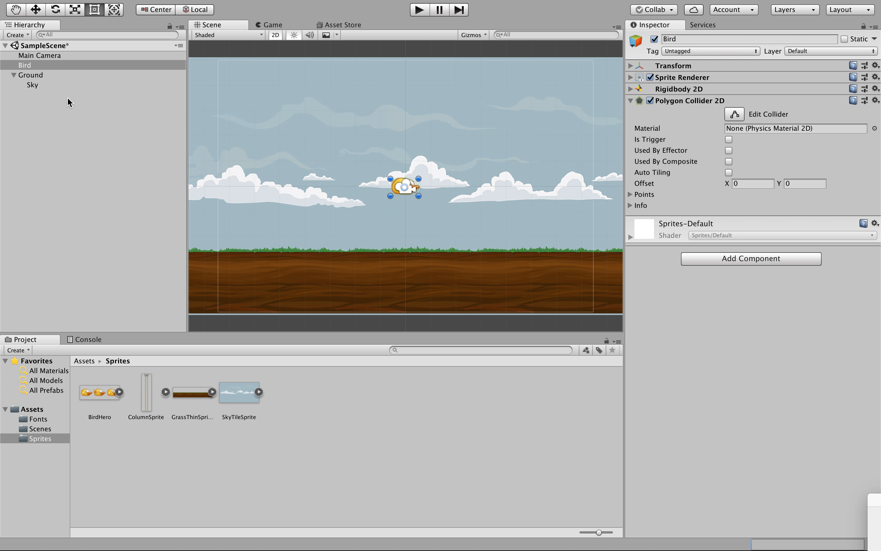
# Add a Box Collider 2D component to the Ground object.
pyautogui.click(42, 78)
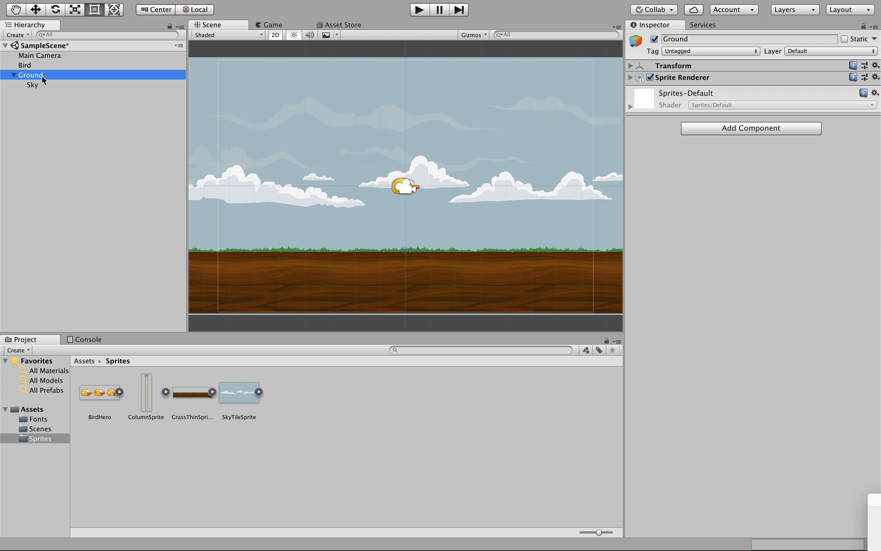
pyautogui.click(782, 129)
pyautogui.click(737, 296)
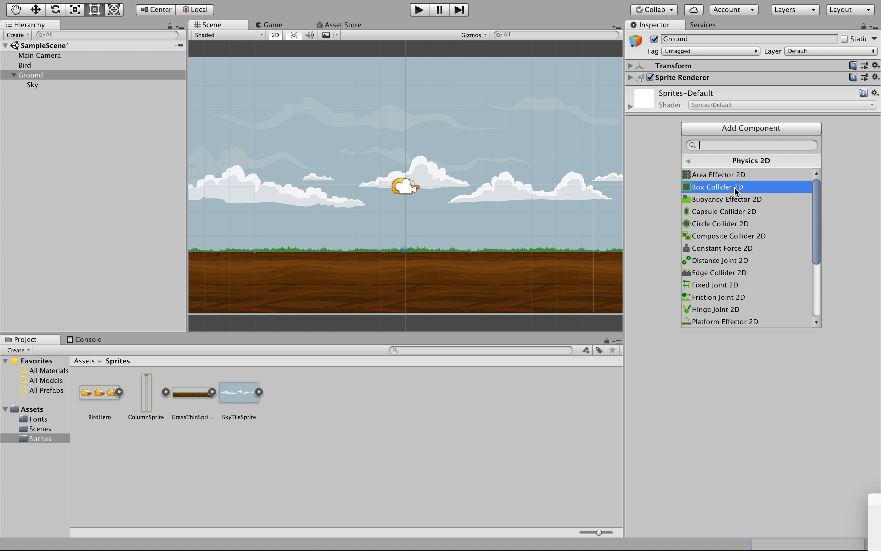
pyautogui.click(737, 187)
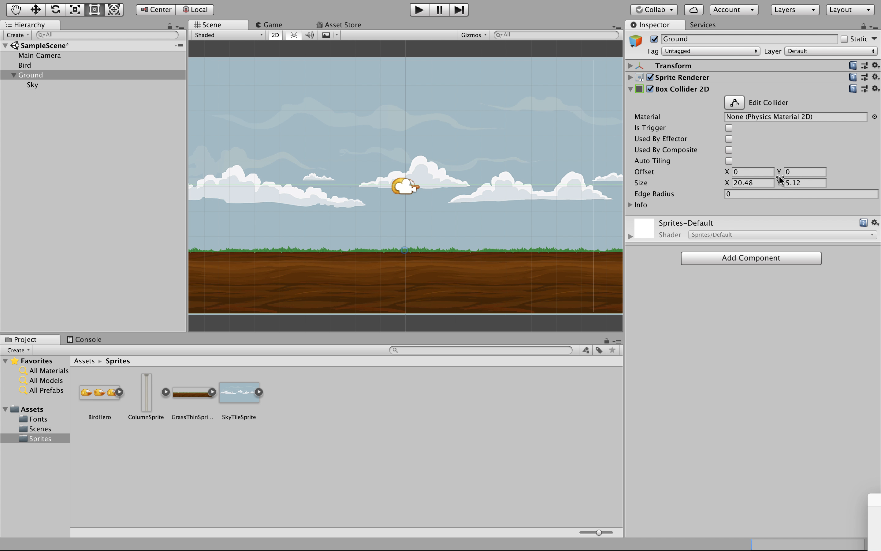
# Set the Y offset of the Ground's Box Collider 2D to -2.7.
pyautogui.moveTo(779, 172); pyautogui.dragTo(779, 251)
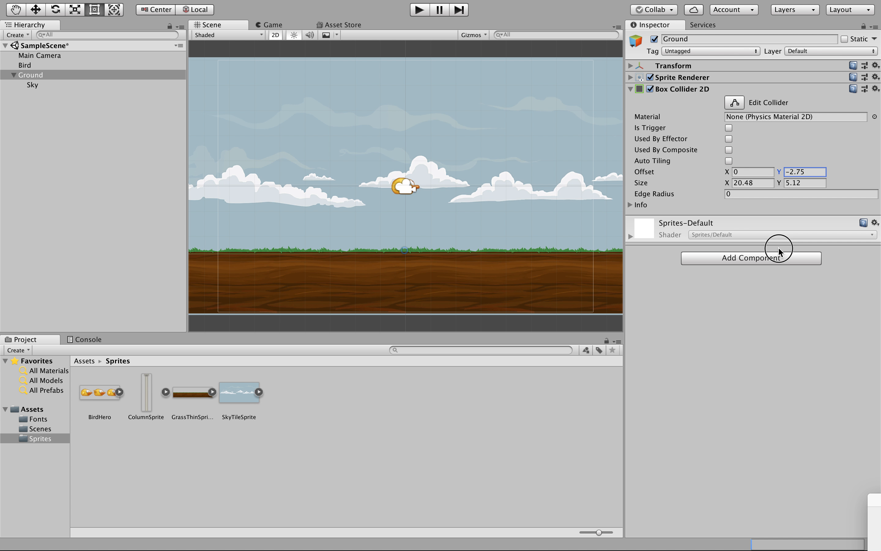
pyautogui.moveTo(783, 173); pyautogui.dragTo(783, 170)
pyautogui.click(812, 172)
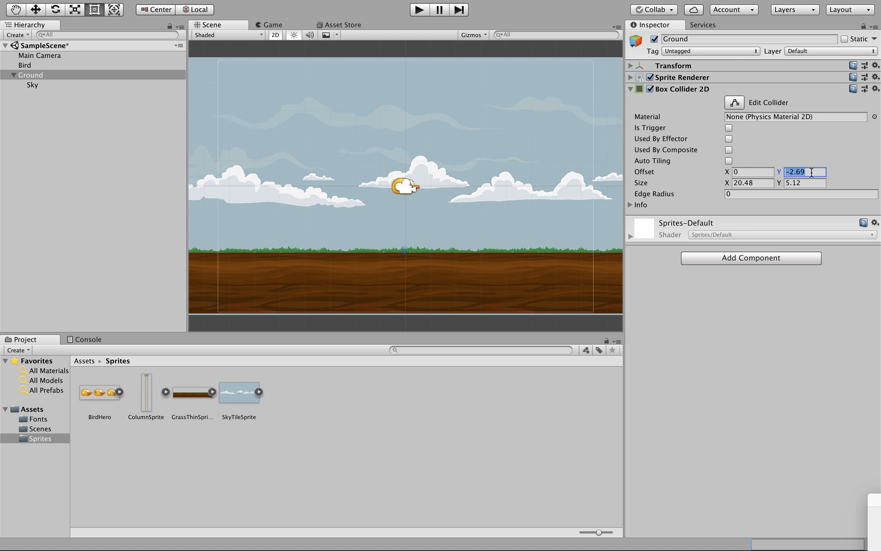
pyautogui.click(812, 172)
pyautogui.press('BackSpace')
pyautogui.press('BackSpace')
pyautogui.write('7')
# Enable Auto Tiling on the Ground's Box Collider 2D and test-run the game to see how the bird lands.
pyautogui.click(815, 160)
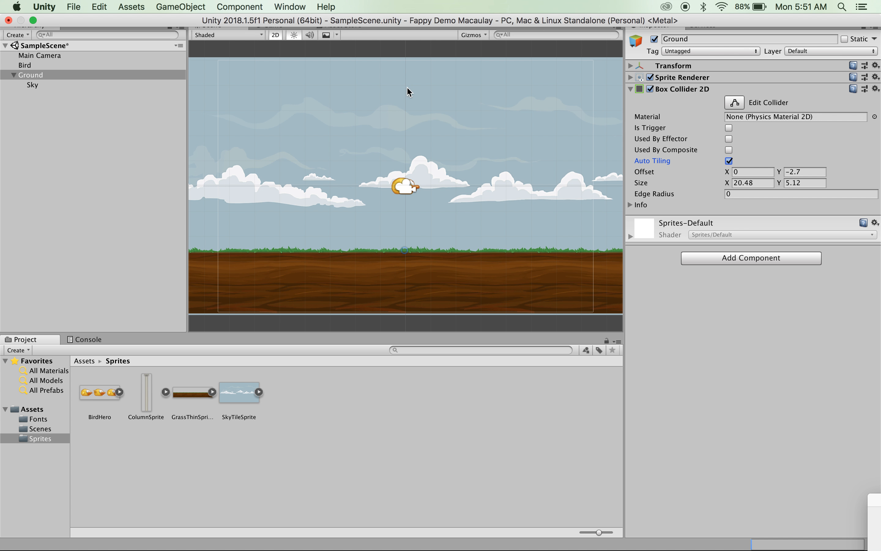
pyautogui.click(420, 10)
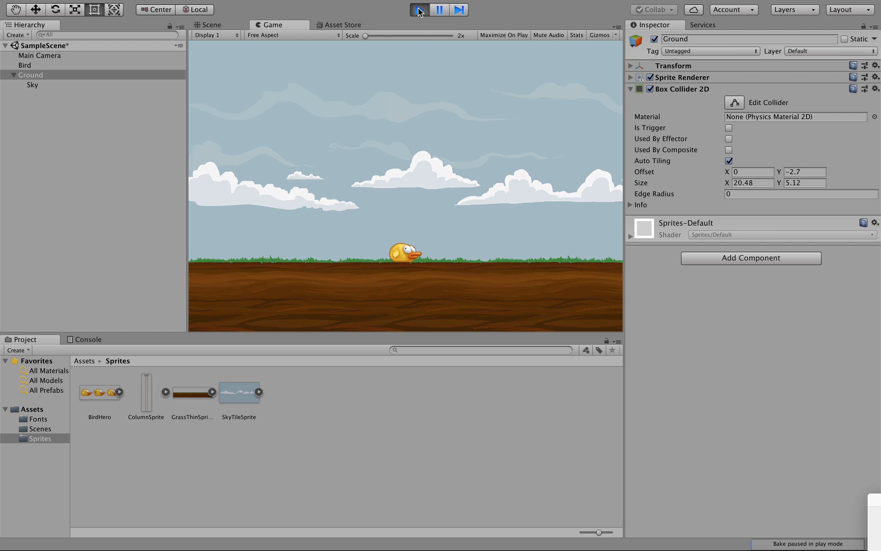
pyautogui.click(419, 10)
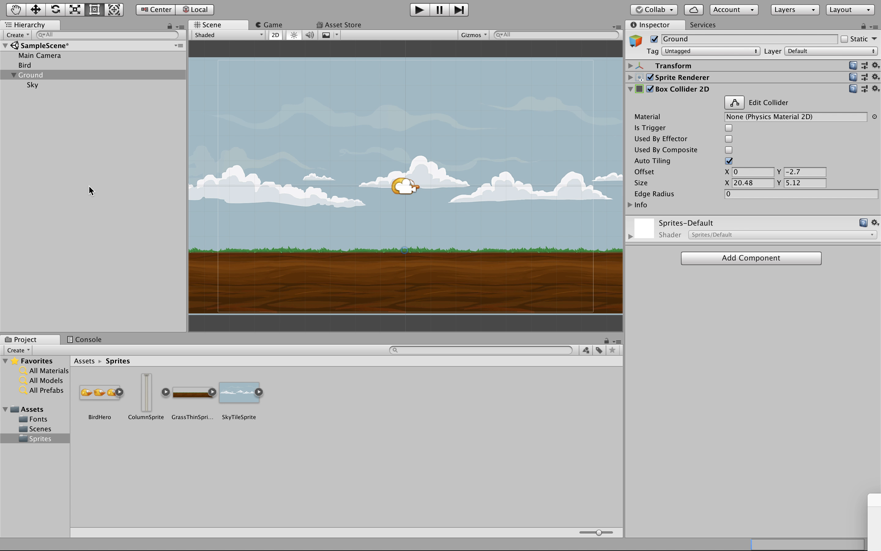
# Select the Bird, then save the project and the open scene.
pyautogui.click(27, 66)
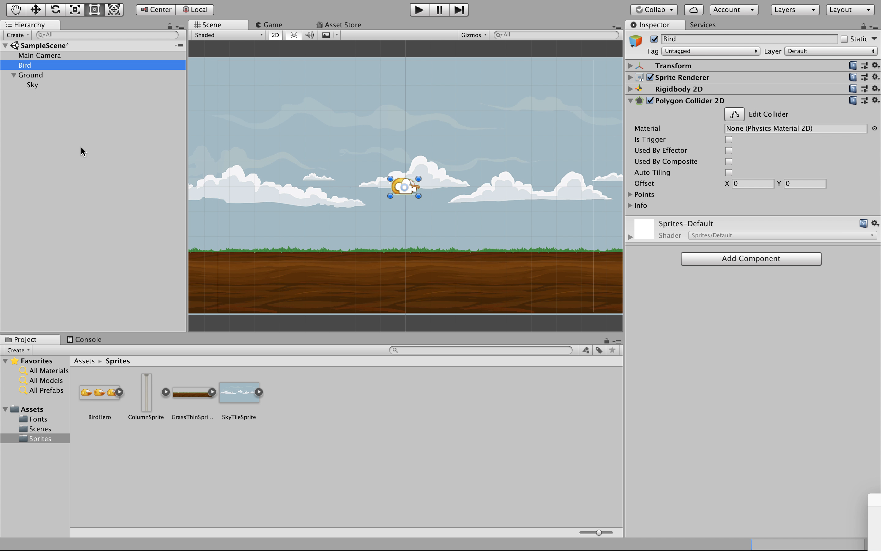
pyautogui.click(78, 7)
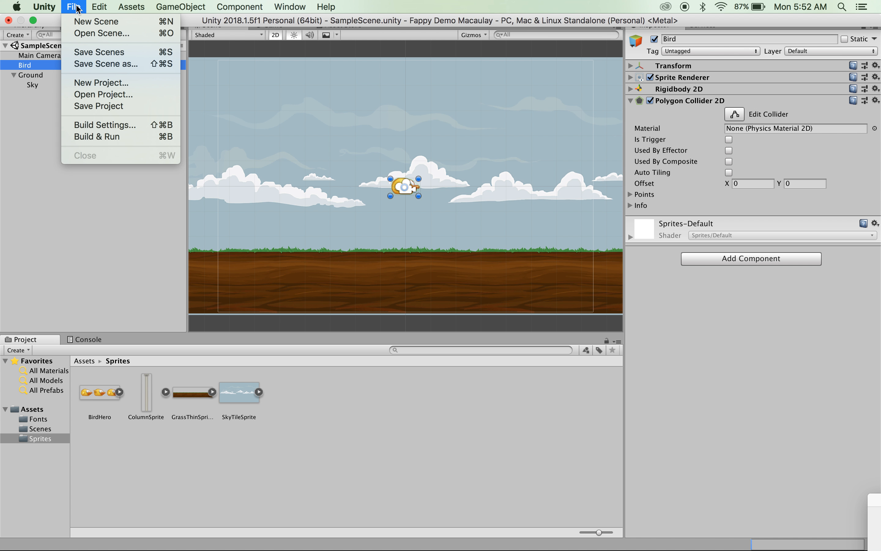
pyautogui.click(96, 109)
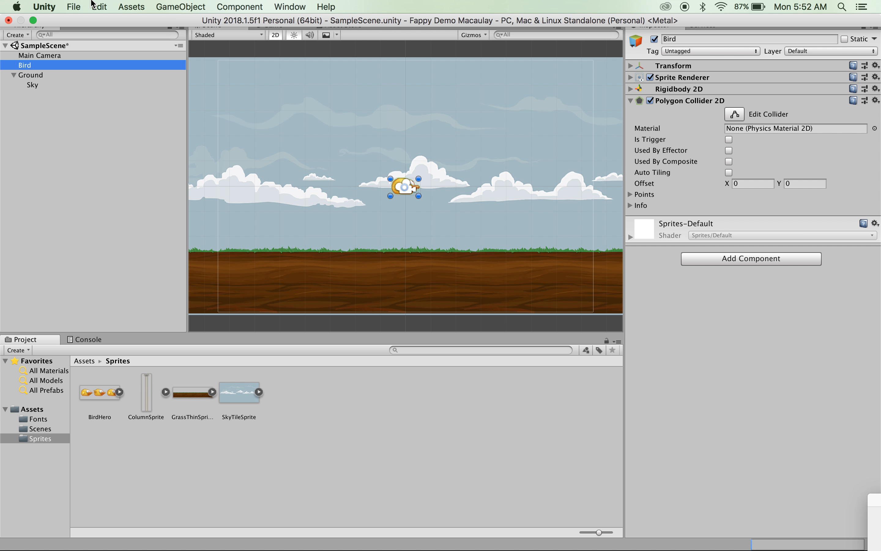
pyautogui.click(78, 7)
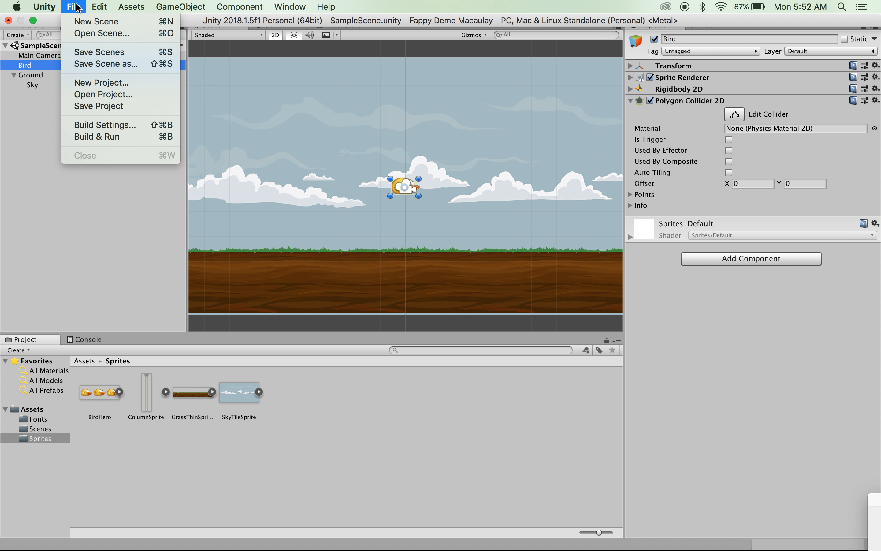
pyautogui.click(82, 55)
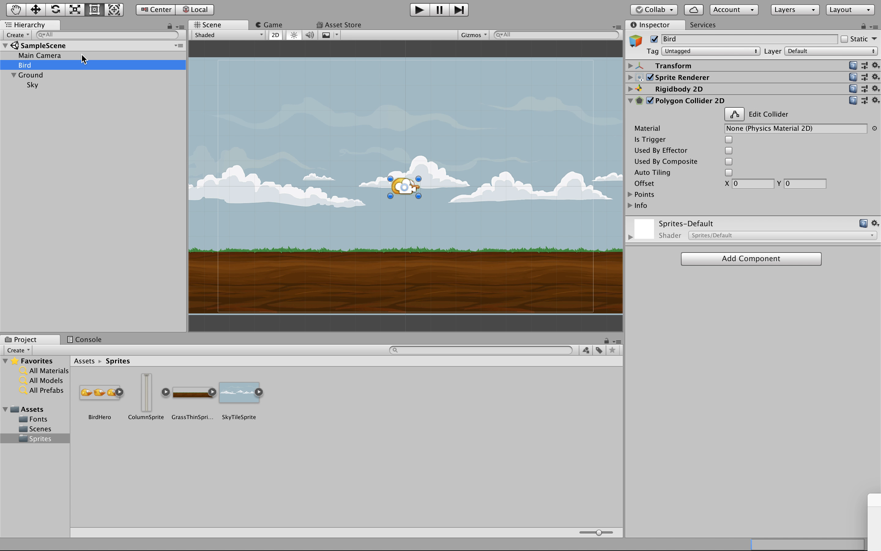
# Show the contents of the project's Scenes folder and save the scene again.
pyautogui.click(40, 428)
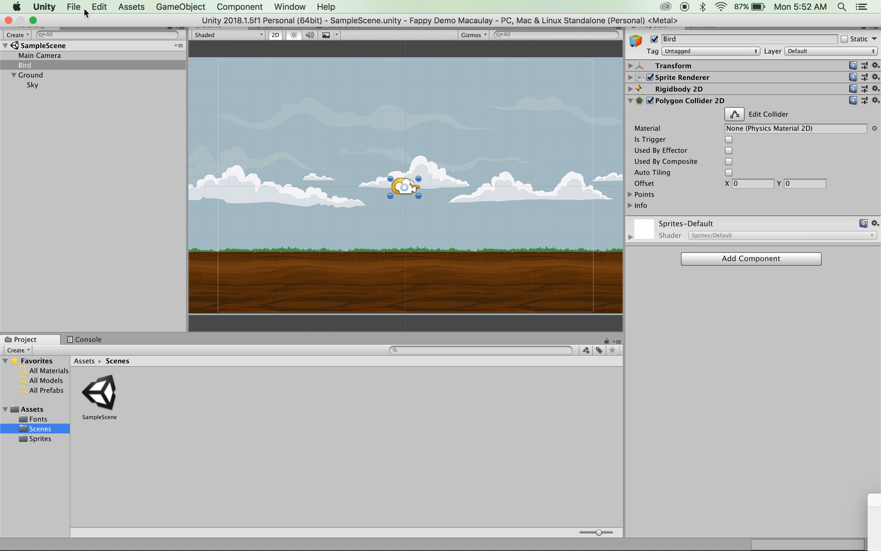
pyautogui.click(82, 8)
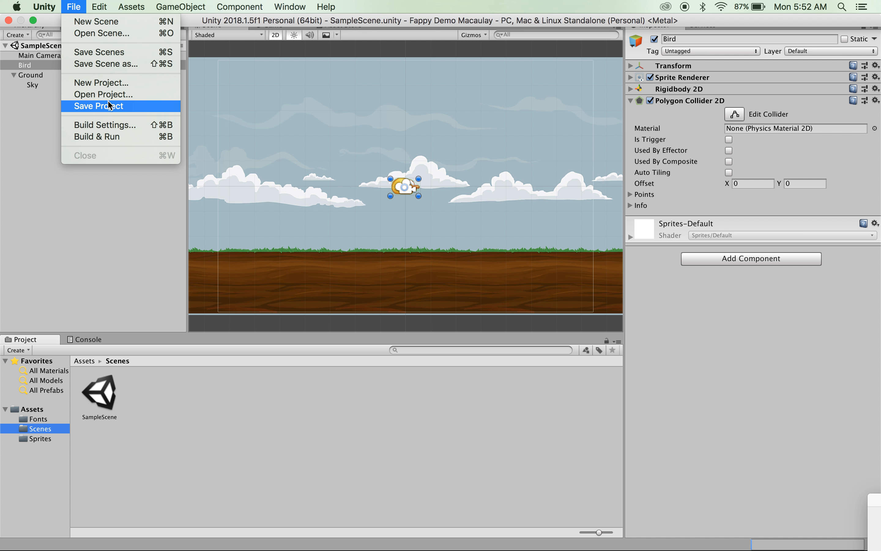
pyautogui.click(107, 51)
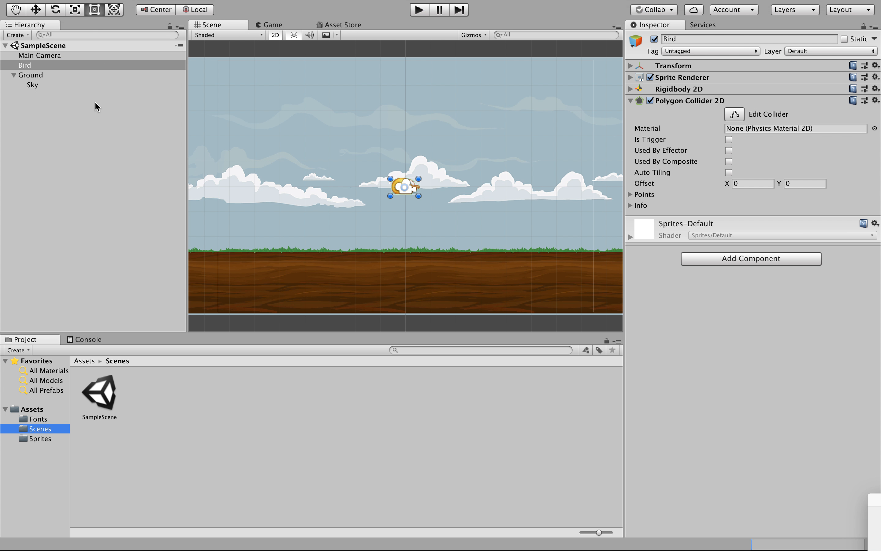
# Switch to Finder, move the Unity project folder toward the middle of the desktop and open it.
pyautogui.moveTo(22, 3)
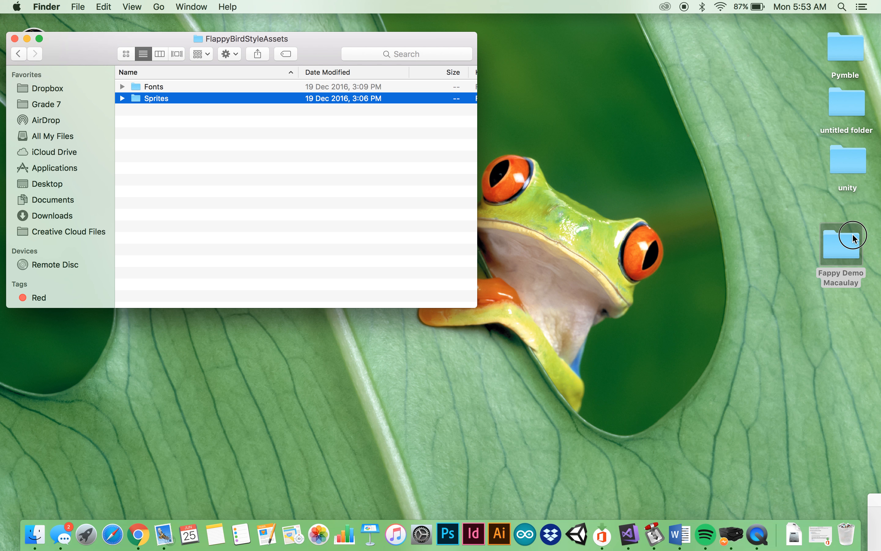
pyautogui.moveTo(846, 242); pyautogui.dragTo(647, 171)
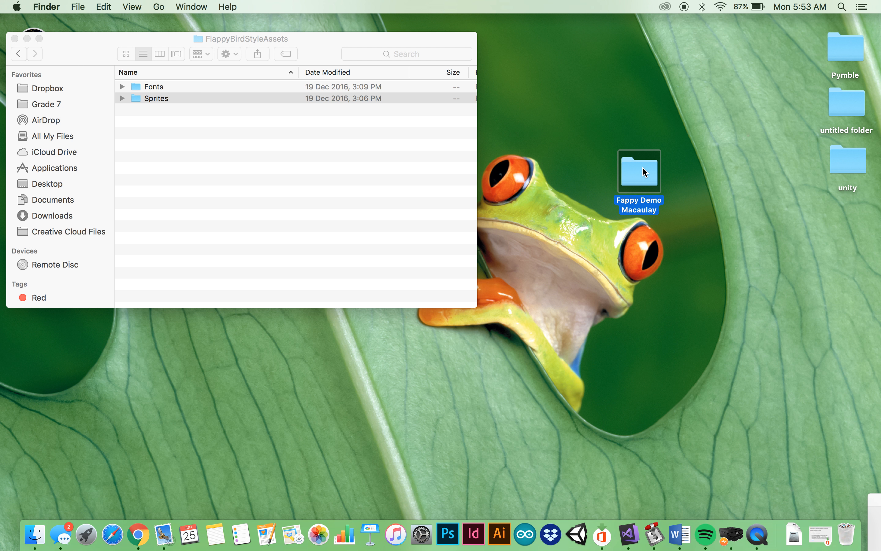
pyautogui.doubleClick(642, 166)
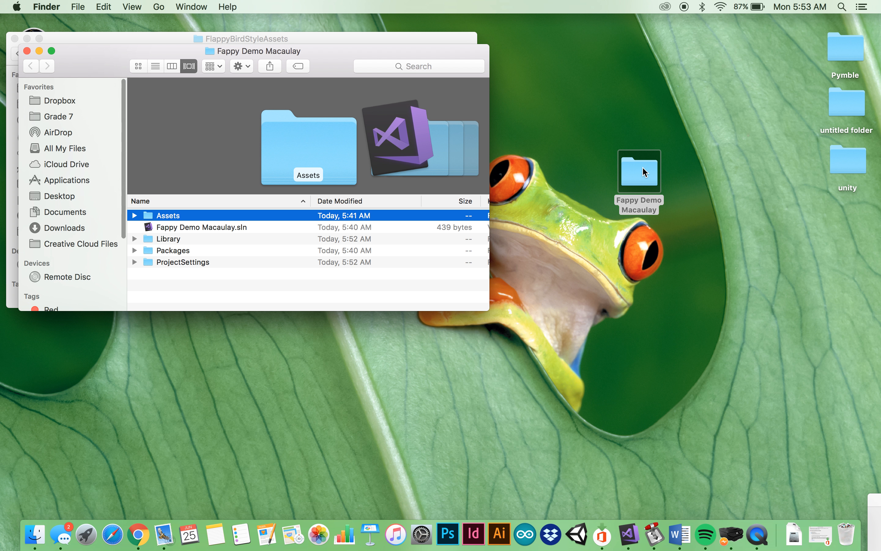
# Open the project's .sln file in Visual Studio, move its window aside and return to the project folder in Finder.
pyautogui.click(227, 228)
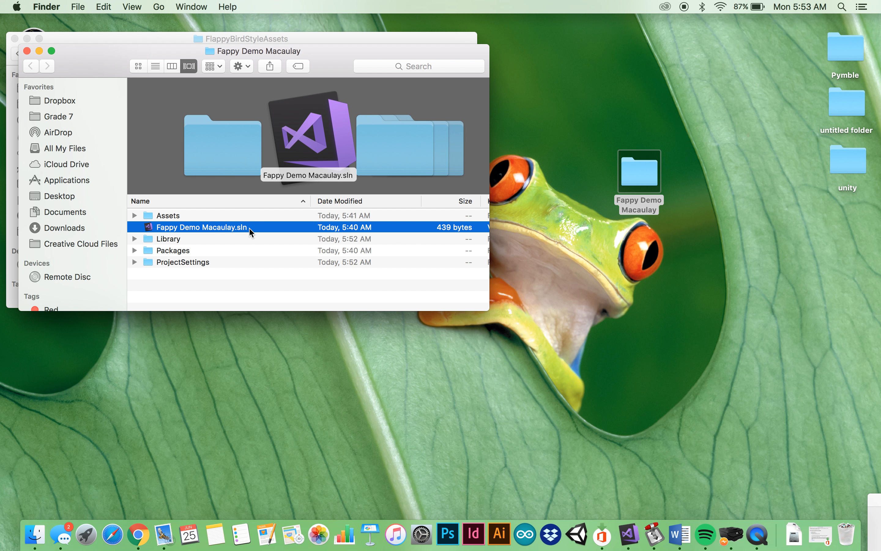
pyautogui.doubleClick(192, 227)
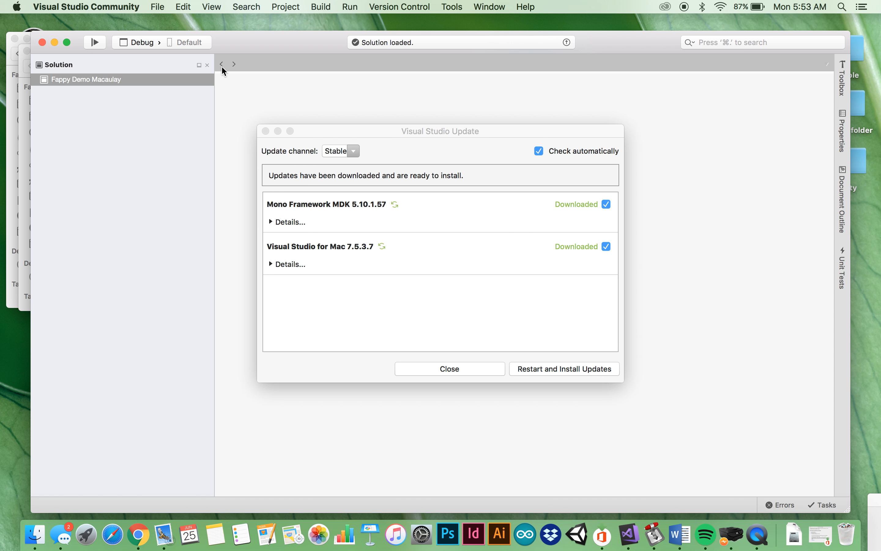
pyautogui.moveTo(245, 48); pyautogui.dragTo(611, 31)
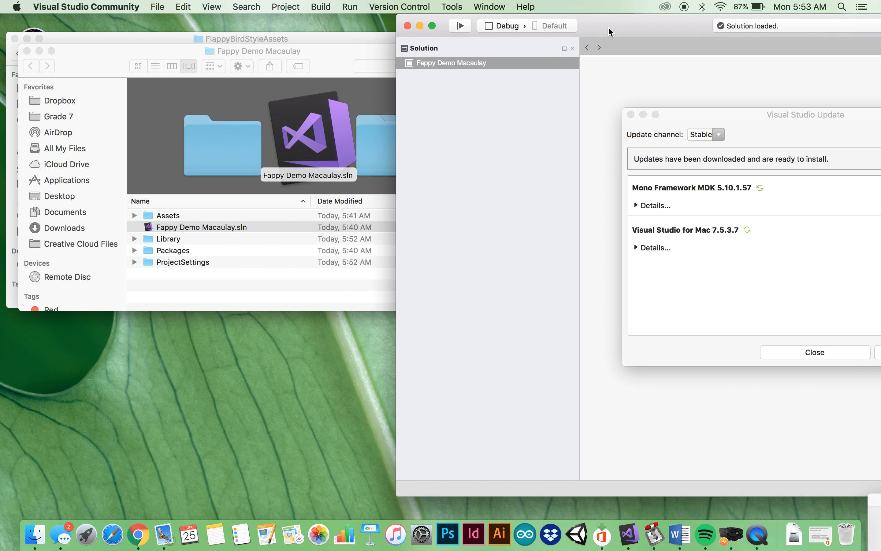
pyautogui.click(161, 284)
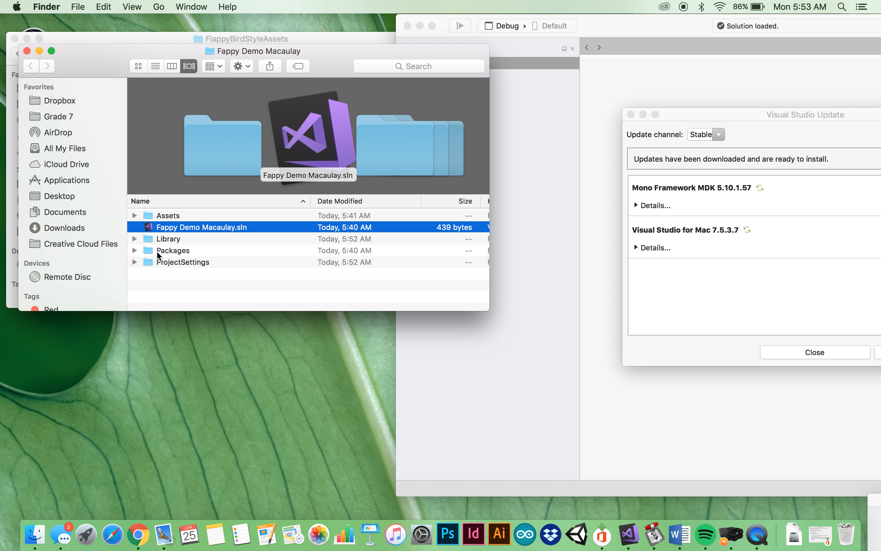
# Launch Unity to view the projects stored on disk, close its project window and switch to Visual Studio.
pyautogui.click(580, 532)
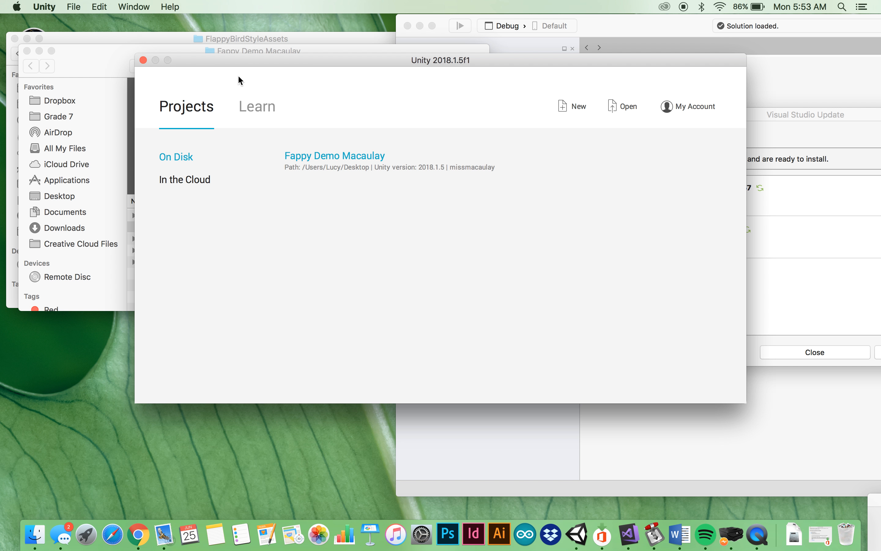
pyautogui.moveTo(290, 65); pyautogui.dragTo(237, 49)
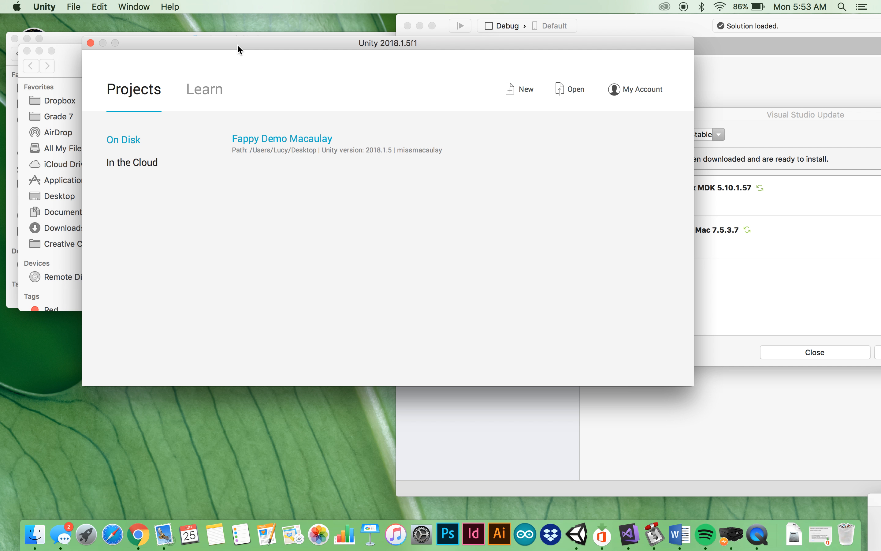
pyautogui.click(90, 43)
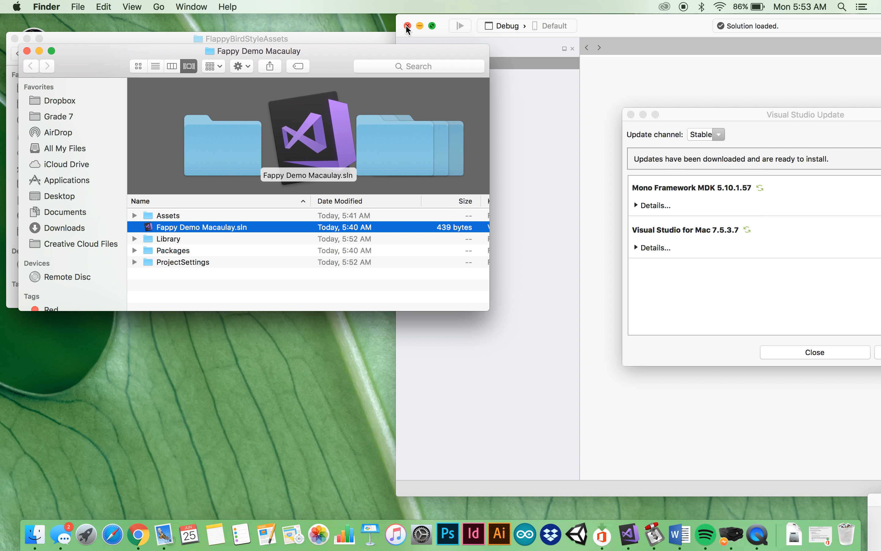
pyautogui.click(416, 26)
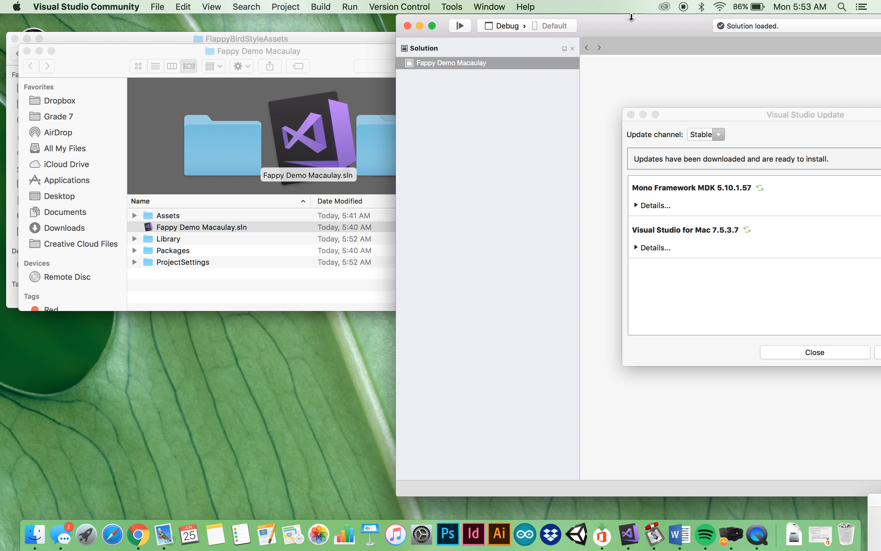